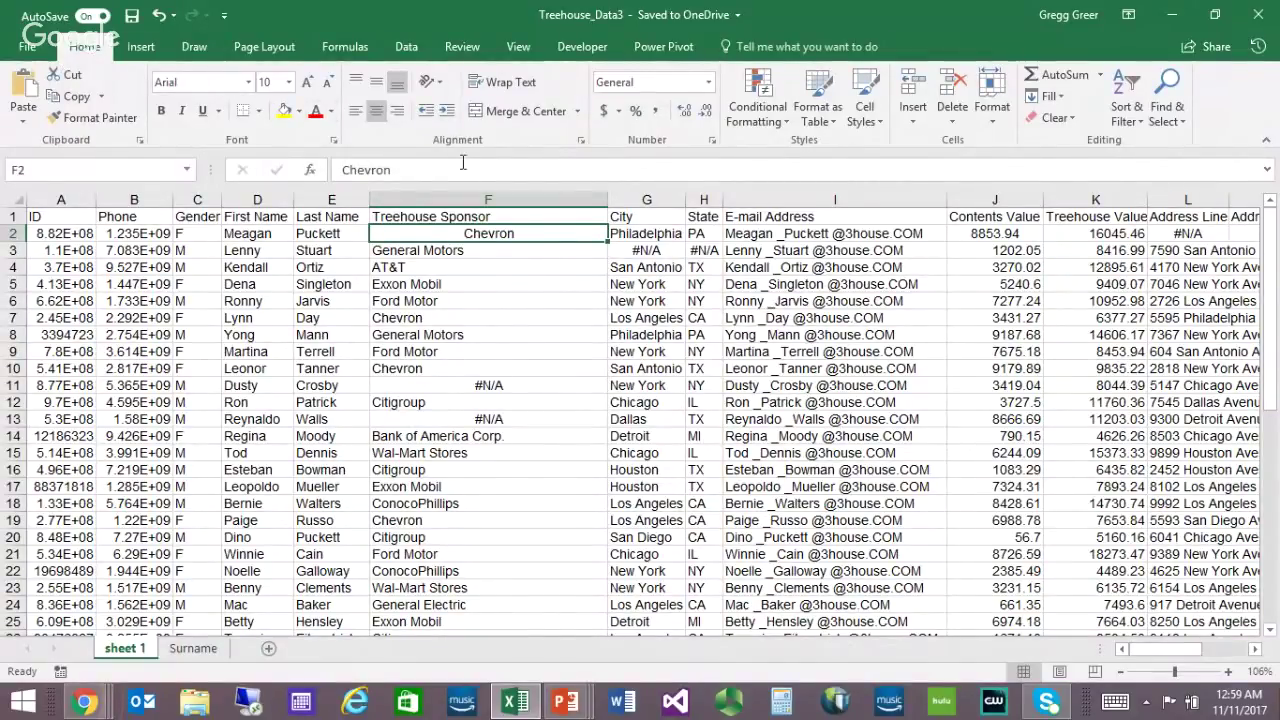
Try left, center and right alignment on the sponsor in cell F2, finishing with left alignment
{"action": "left_click", "coordinate": [355, 113]}
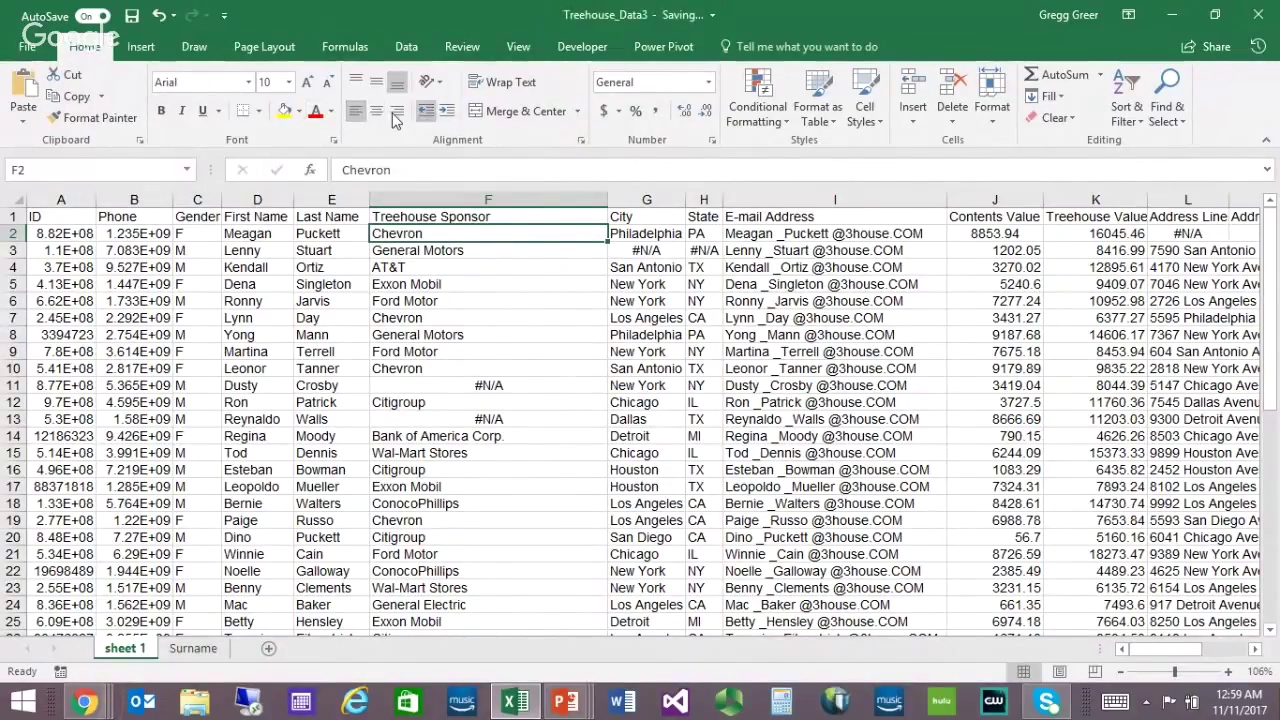
{"action": "left_click", "coordinate": [376, 112]}
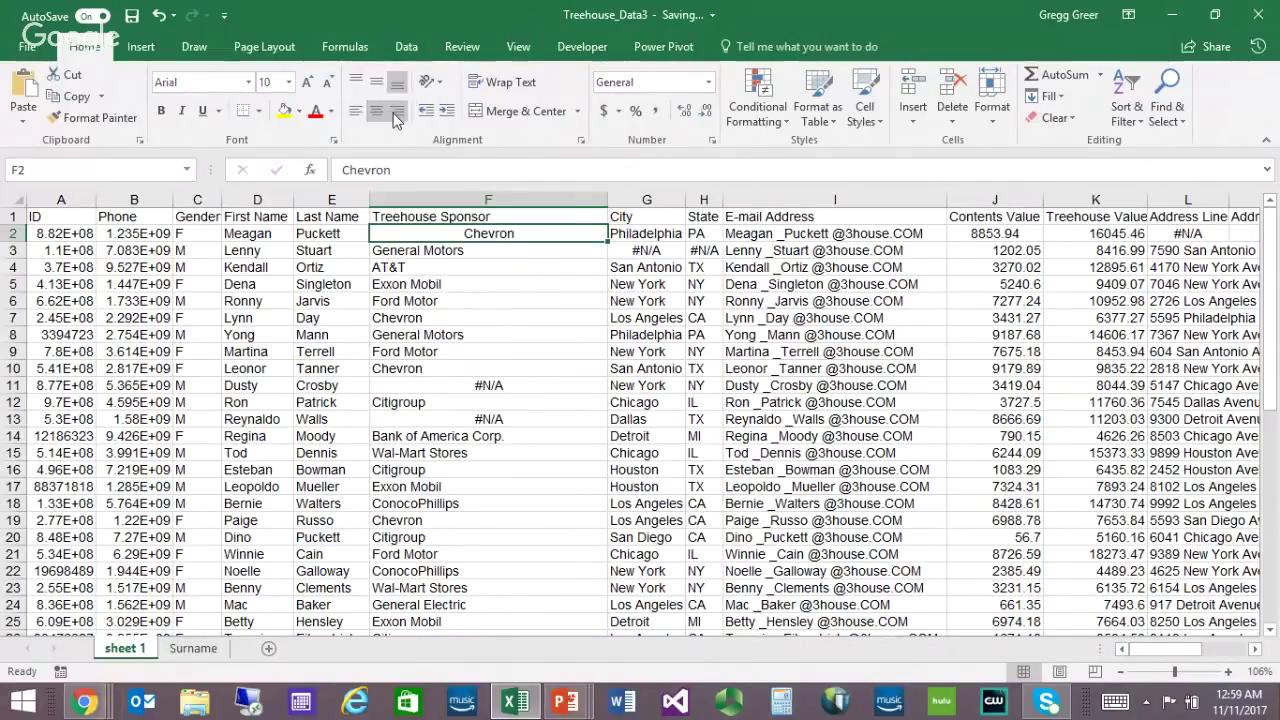
{"action": "left_click", "coordinate": [397, 112]}
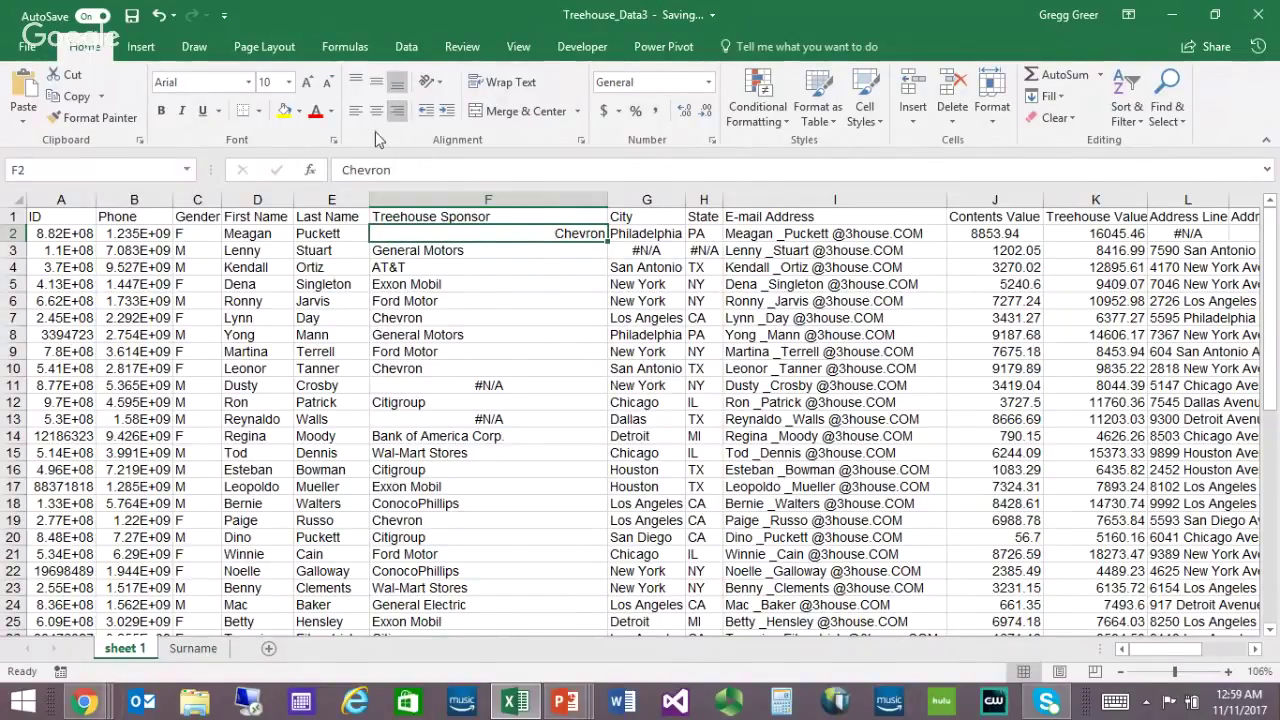
{"action": "left_click", "coordinate": [353, 115]}
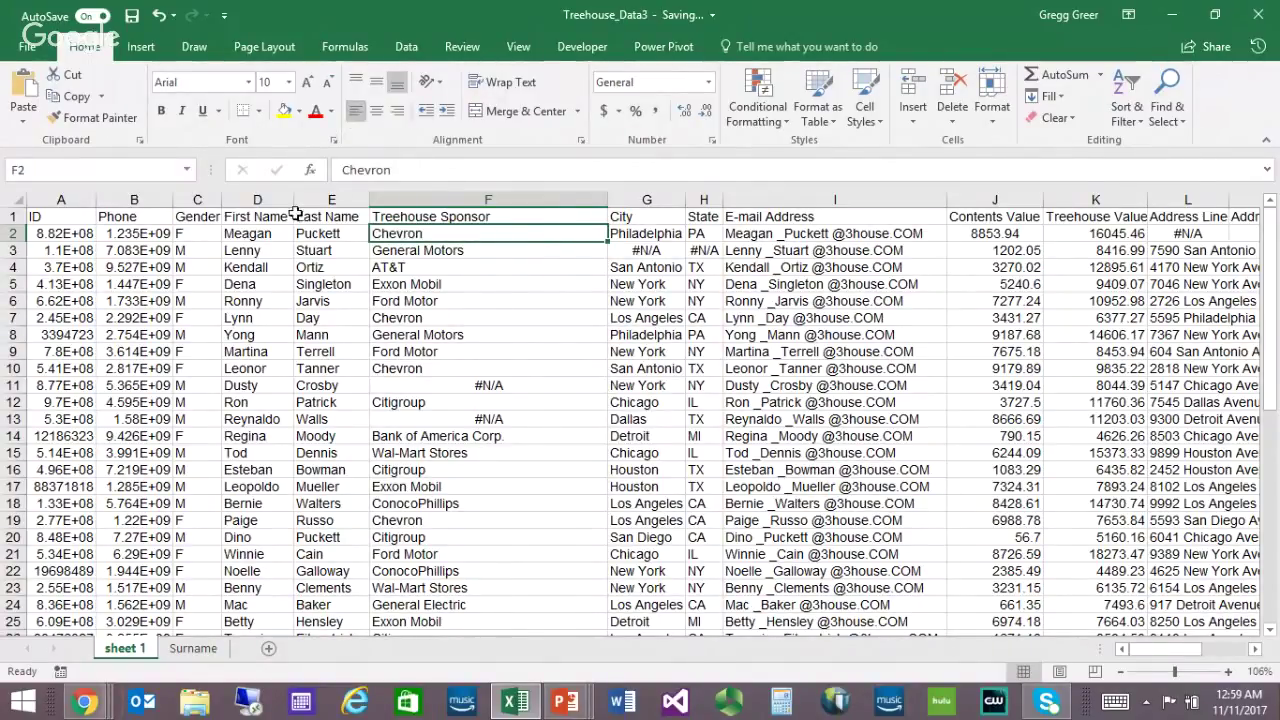
Center the Treehouse Sponsor heading in F1, along with all other headings in row 1
{"action": "left_click", "coordinate": [452, 218]}
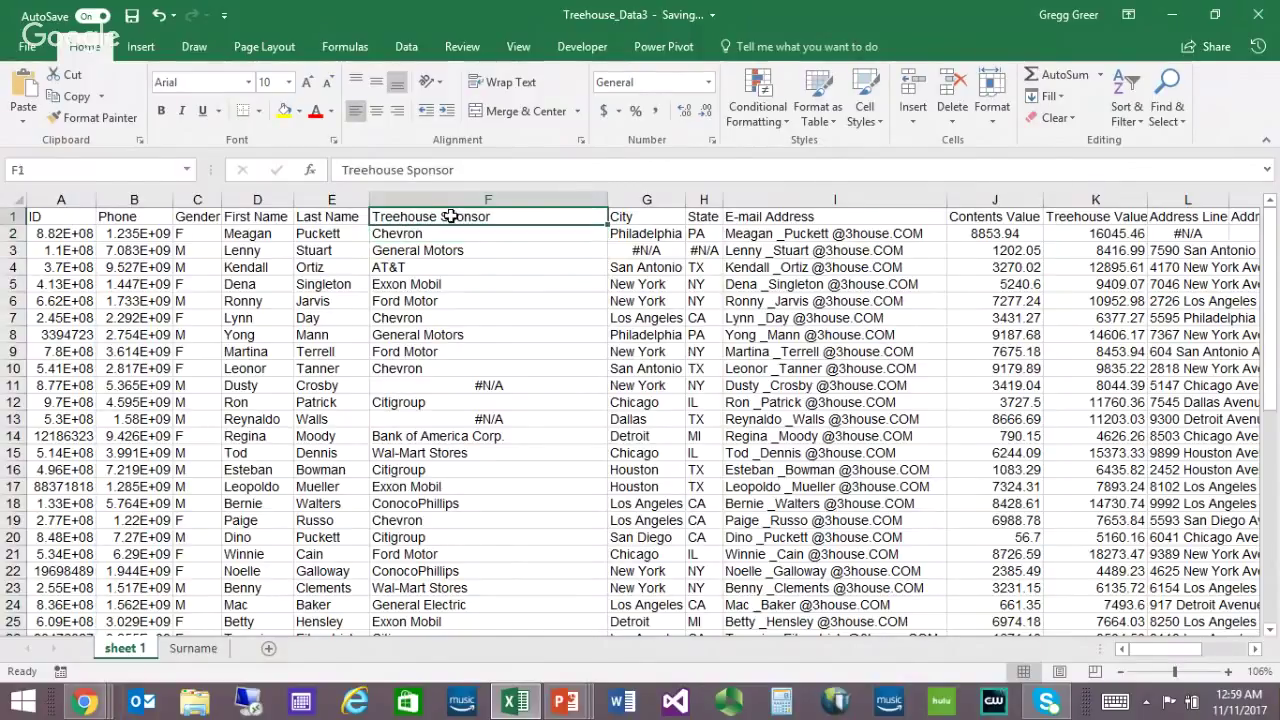
{"action": "left_click", "coordinate": [376, 112]}
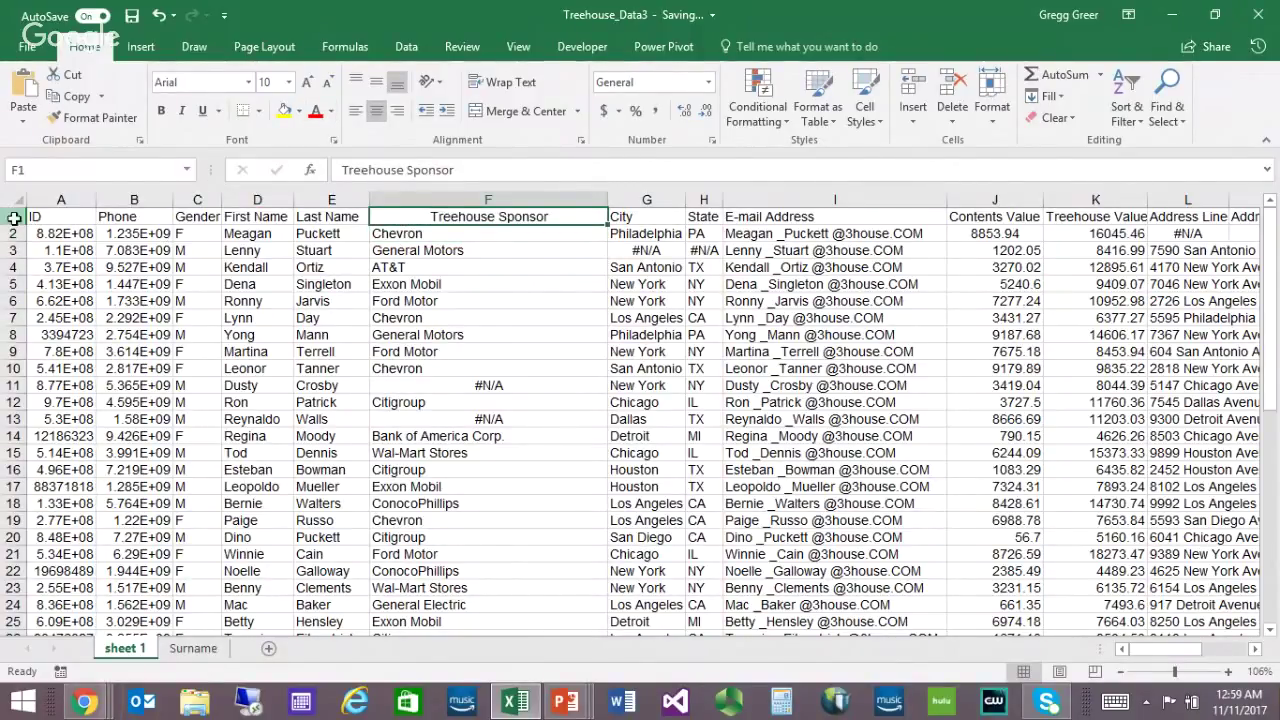
{"action": "left_click", "coordinate": [10, 214]}
{"action": "left_click", "coordinate": [378, 115]}
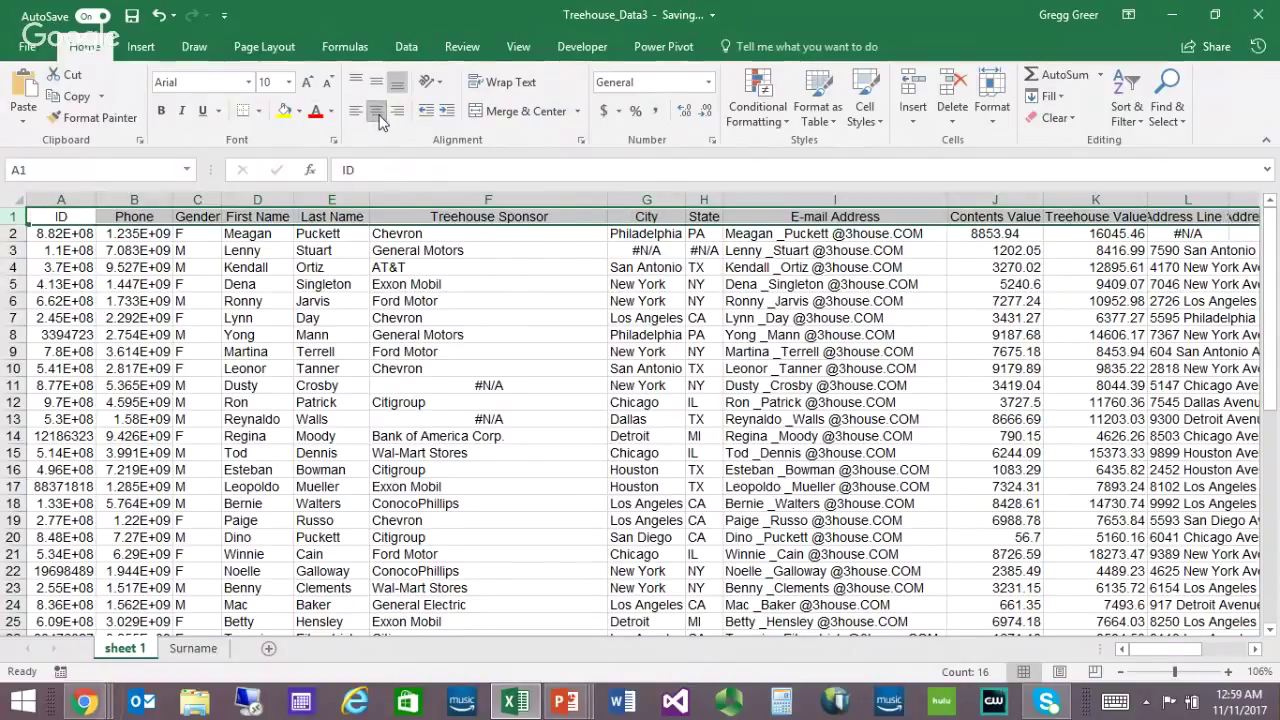
Center the text in cell F2, then return it to left alignment
{"action": "left_click", "coordinate": [390, 230]}
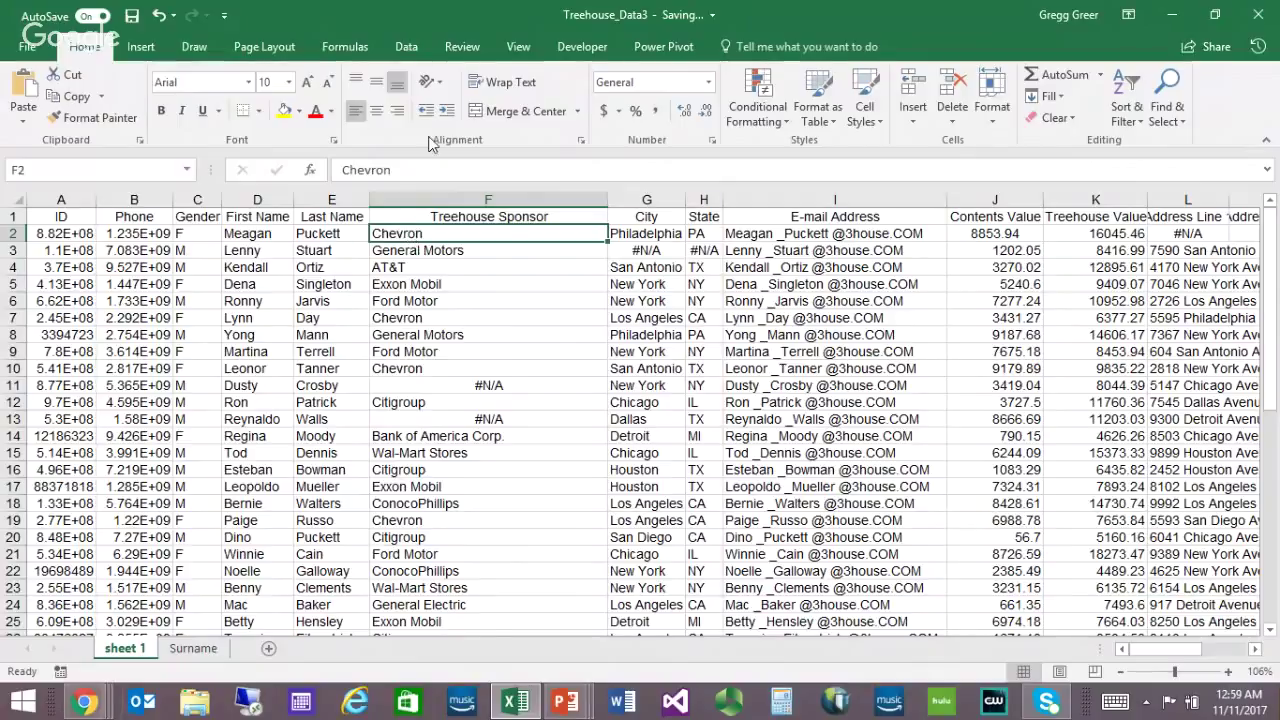
{"action": "right_click", "coordinate": [403, 237]}
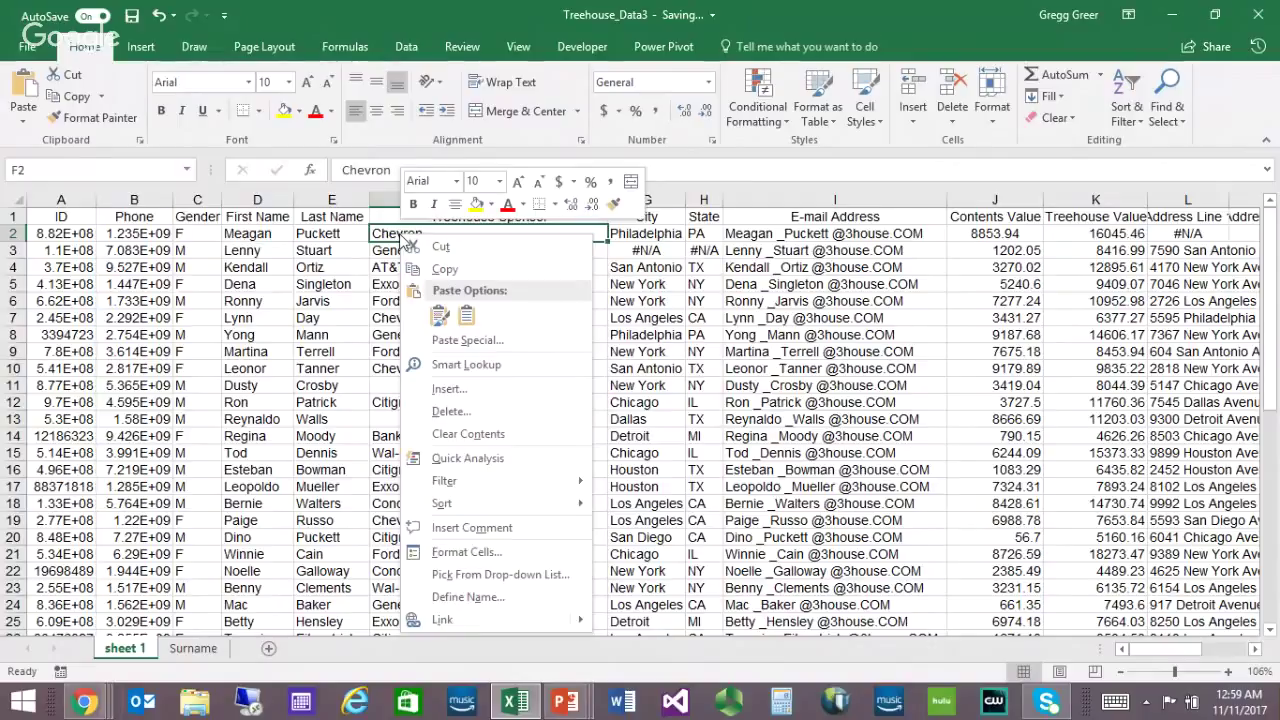
{"action": "left_click", "coordinate": [455, 205]}
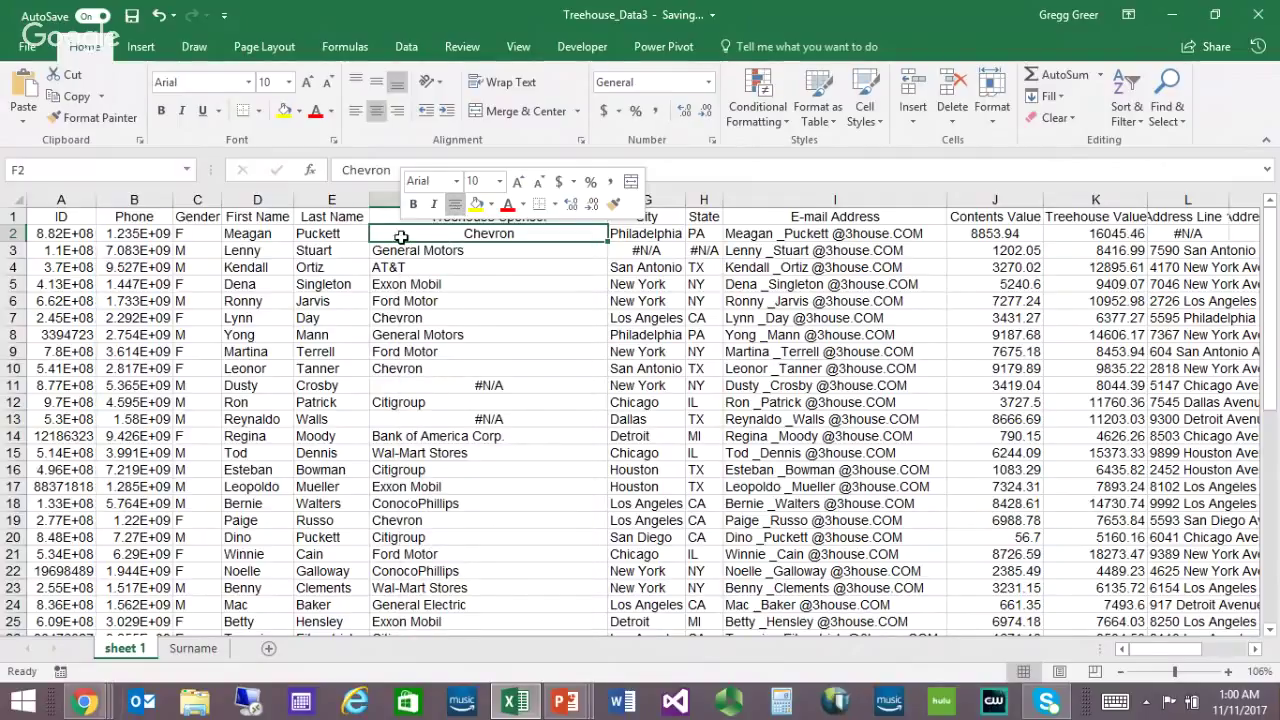
{"action": "left_click", "coordinate": [355, 110]}
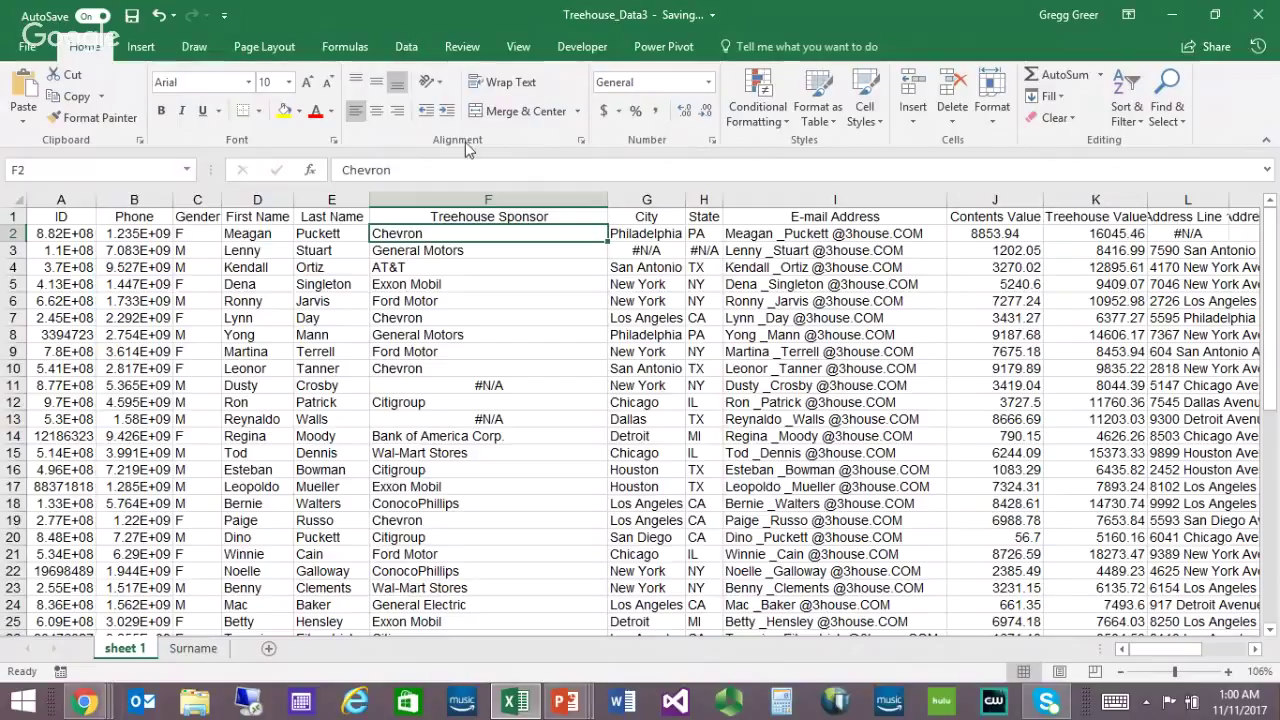
Review the horizontal text alignment choices in the Format Cells dialog for cell F2 and close it without changes
{"action": "left_click", "coordinate": [580, 140]}
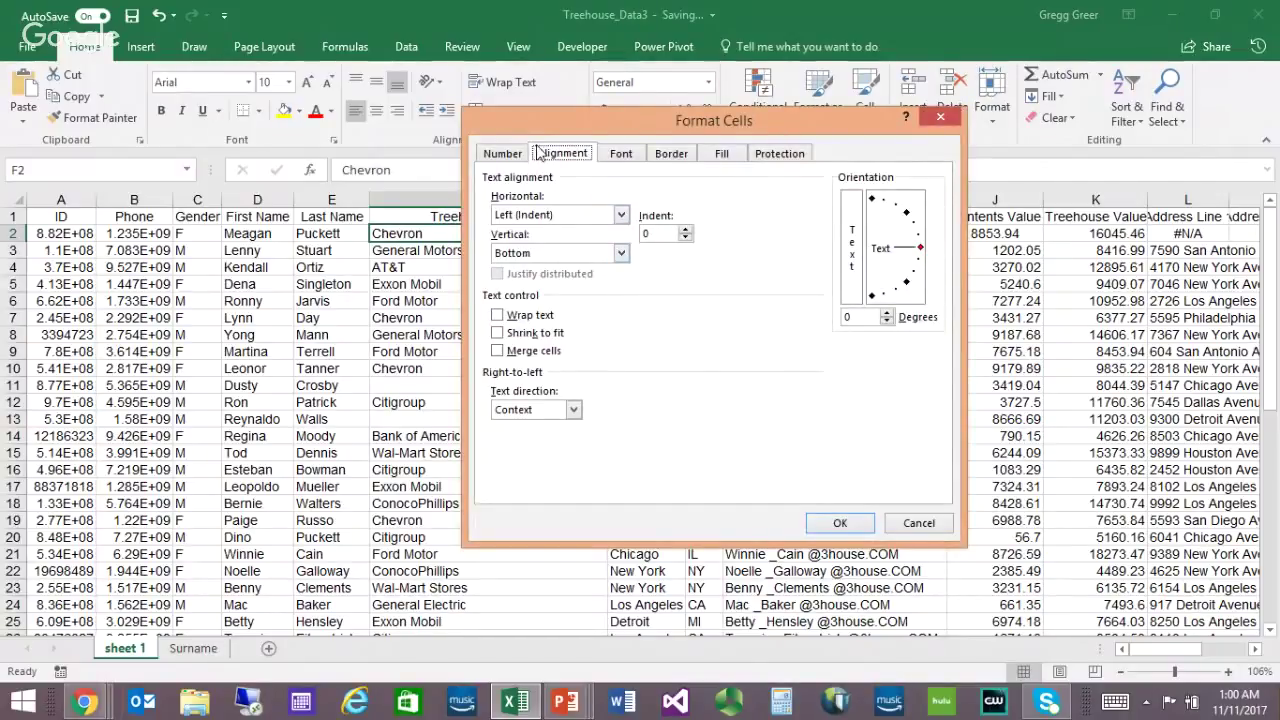
{"action": "left_click", "coordinate": [621, 217]}
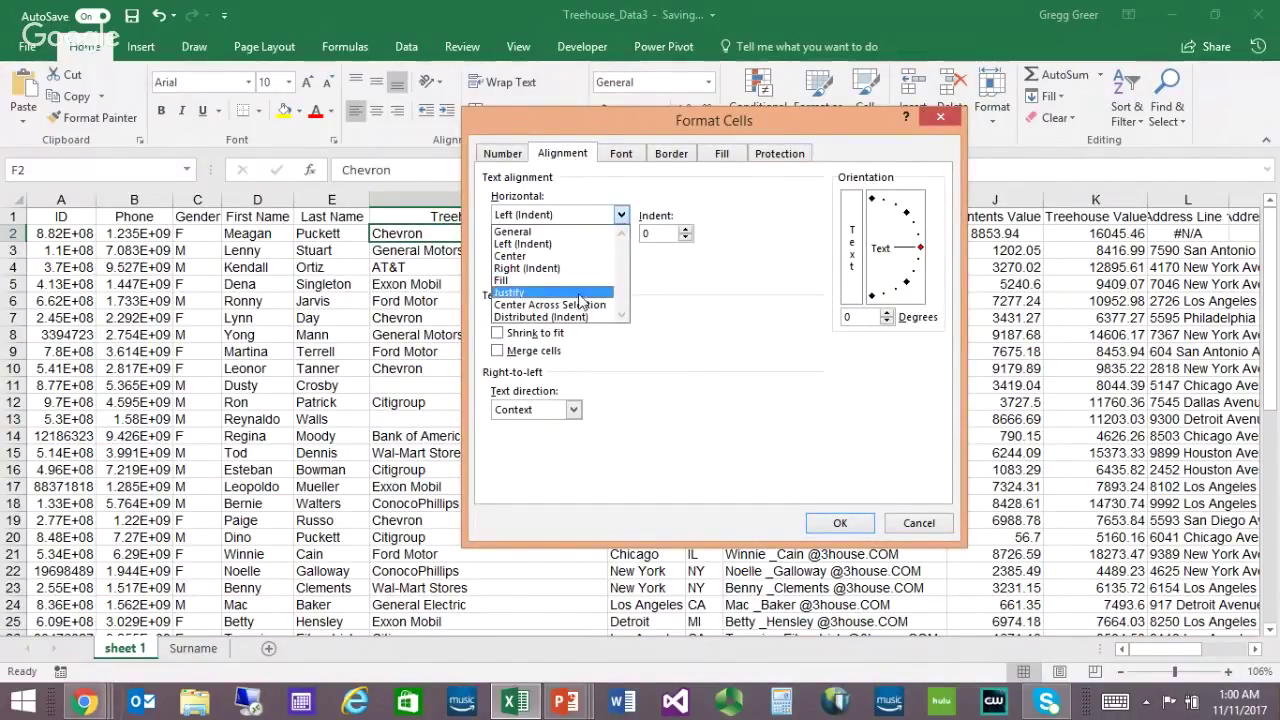
{"action": "left_click", "coordinate": [918, 523]}
{"action": "left_click", "coordinate": [919, 522]}
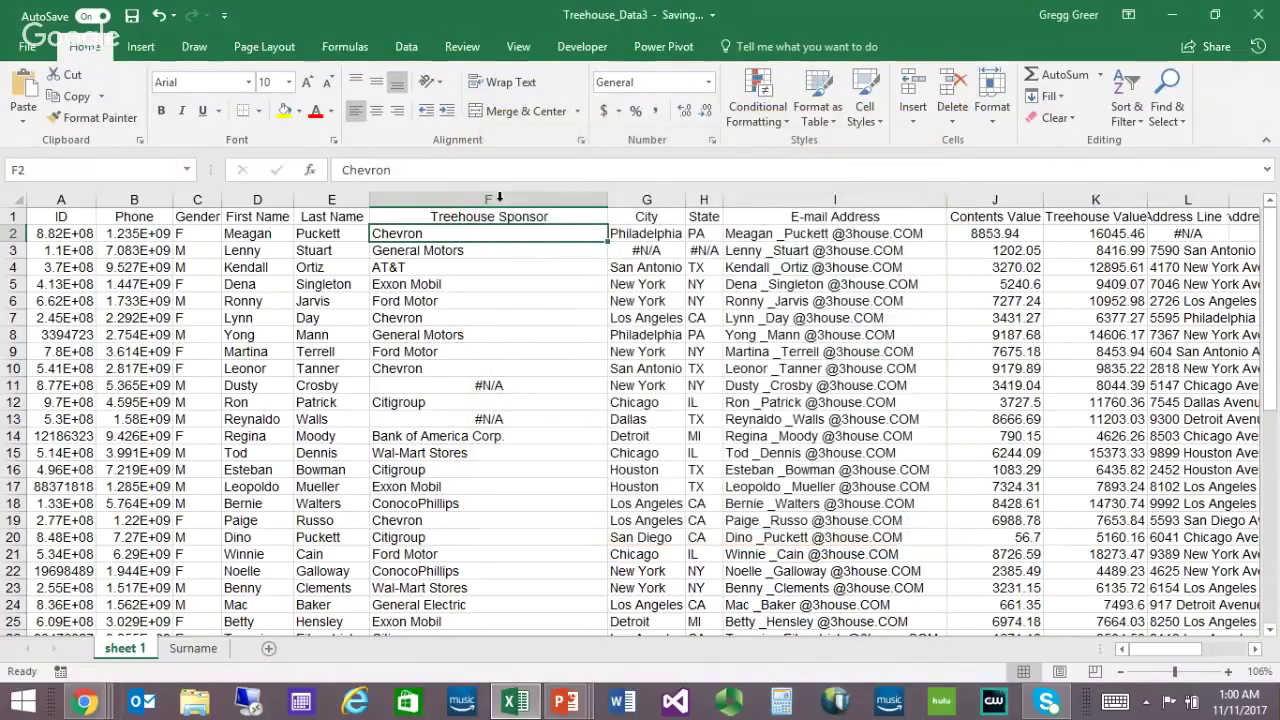
Increase the indent of cell F2 by two levels, then decrease it by two levels
{"action": "left_click", "coordinate": [447, 113]}
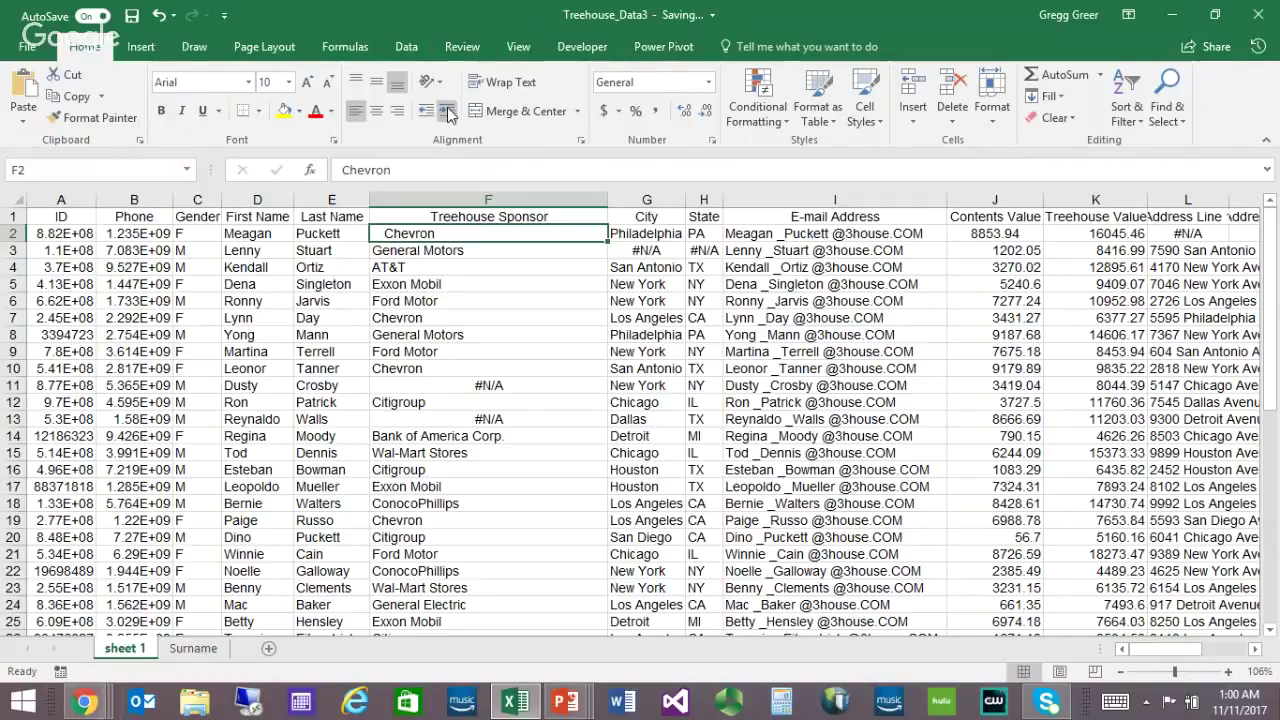
{"action": "left_click", "coordinate": [445, 116]}
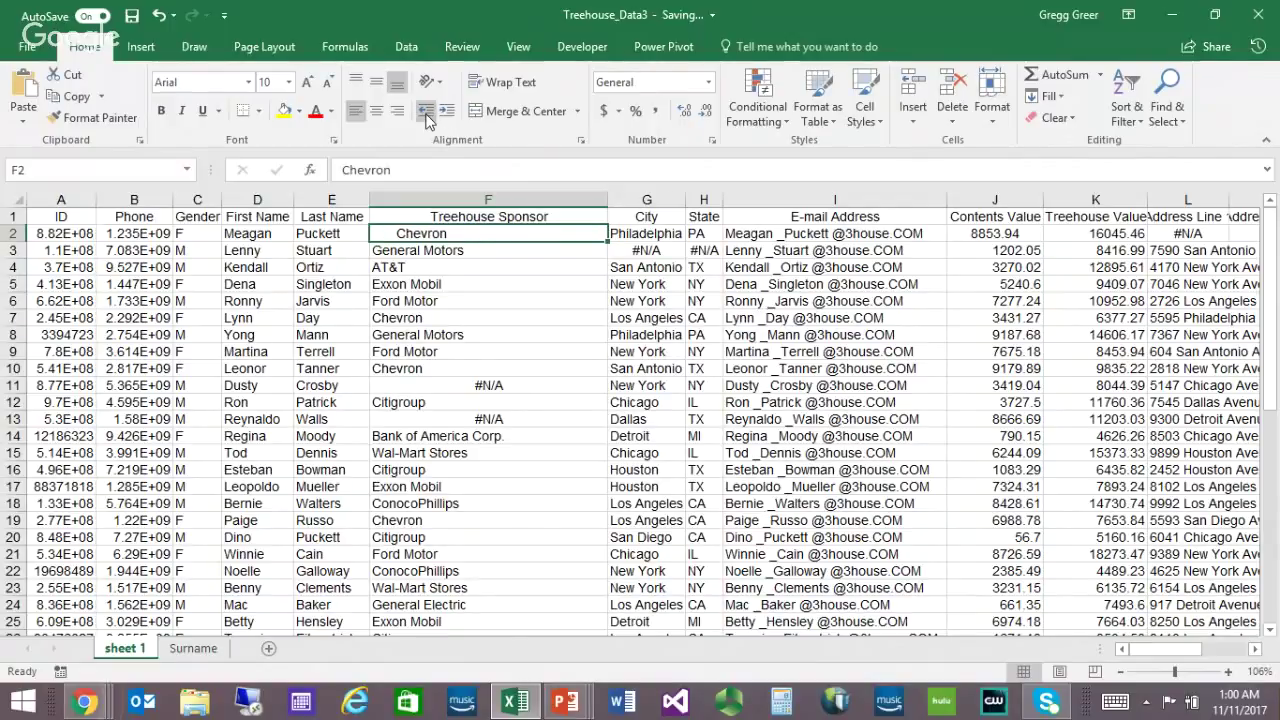
{"action": "left_click", "coordinate": [424, 113]}
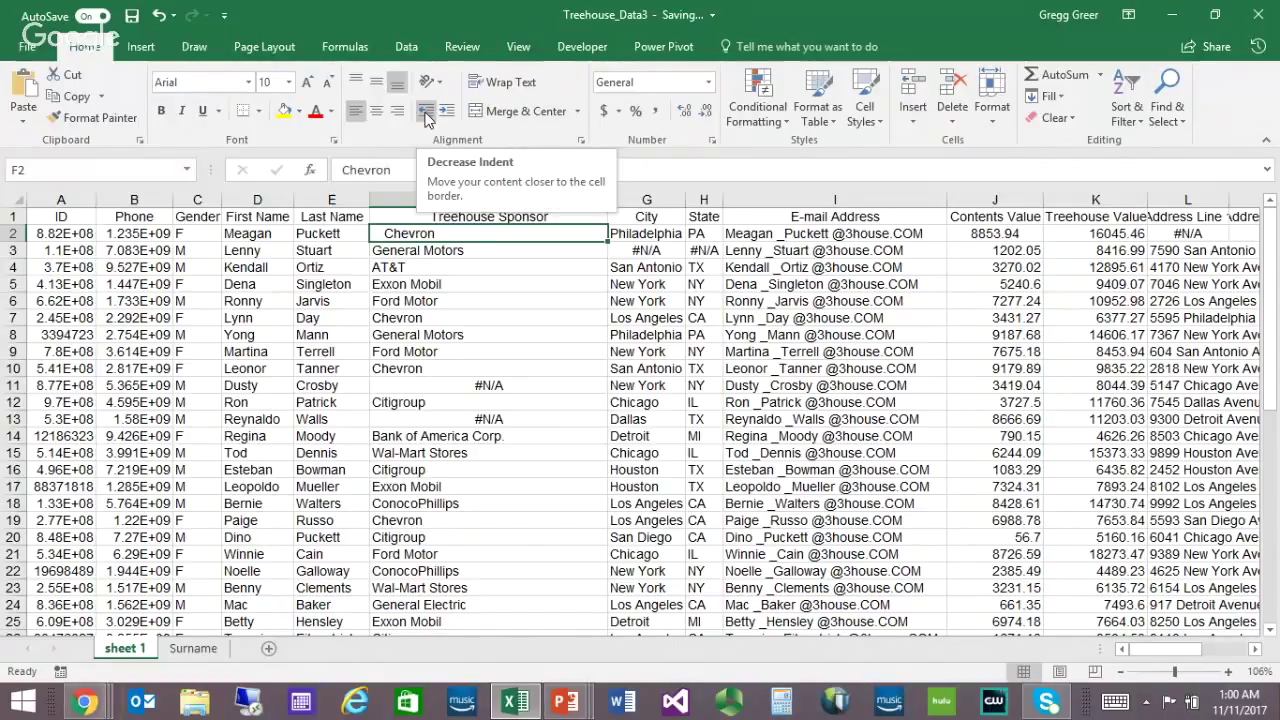
{"action": "left_click", "coordinate": [426, 113]}
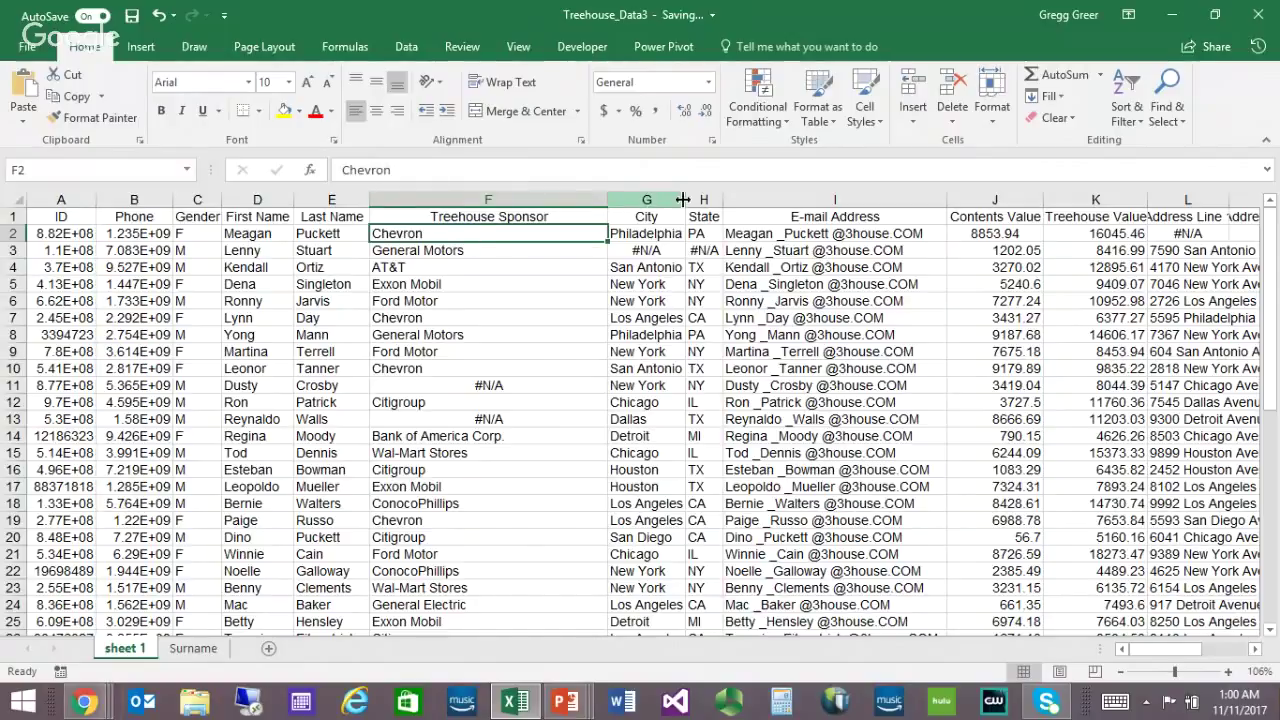
Narrow the E-mail Address column and wrap the text of the whole column
{"action": "left_click_drag", "start_coordinate": [948, 203], "coordinate": [858, 205]}
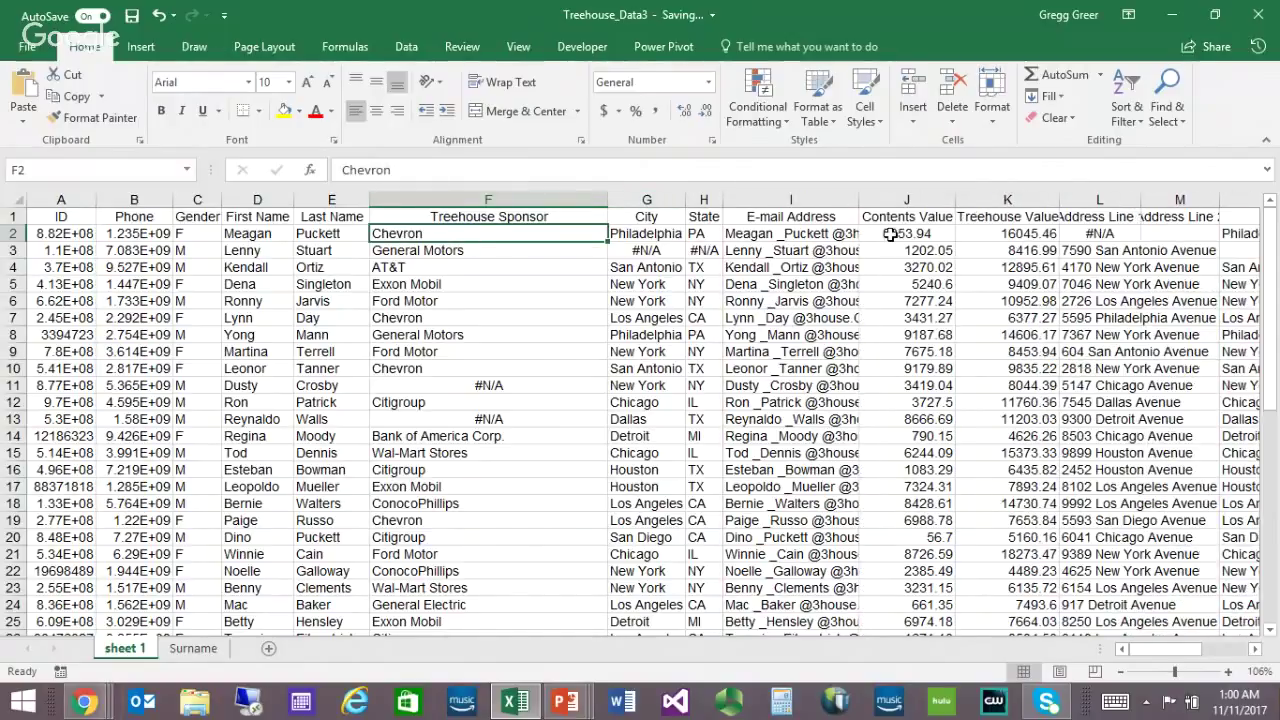
{"action": "left_click", "coordinate": [791, 200]}
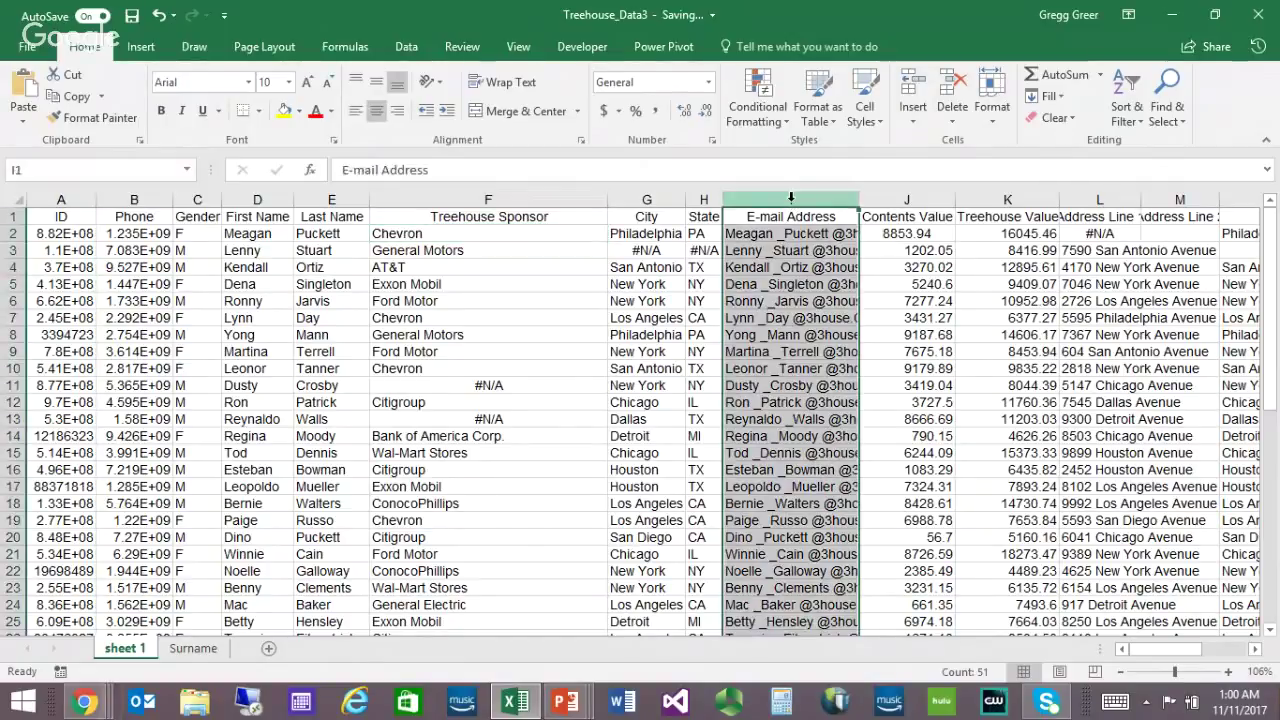
{"action": "left_click", "coordinate": [512, 83]}
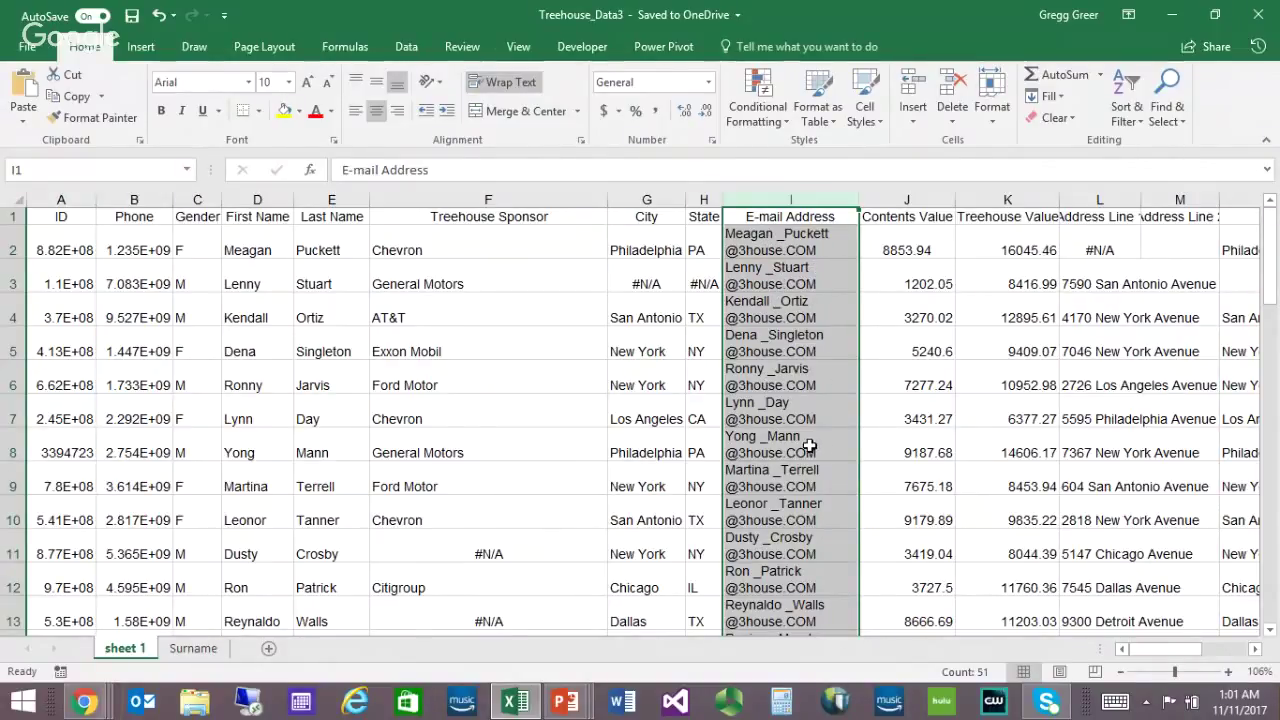
Try top and middle vertical alignment on all of row 2, then return it to bottom alignment
{"action": "left_click", "coordinate": [645, 251]}
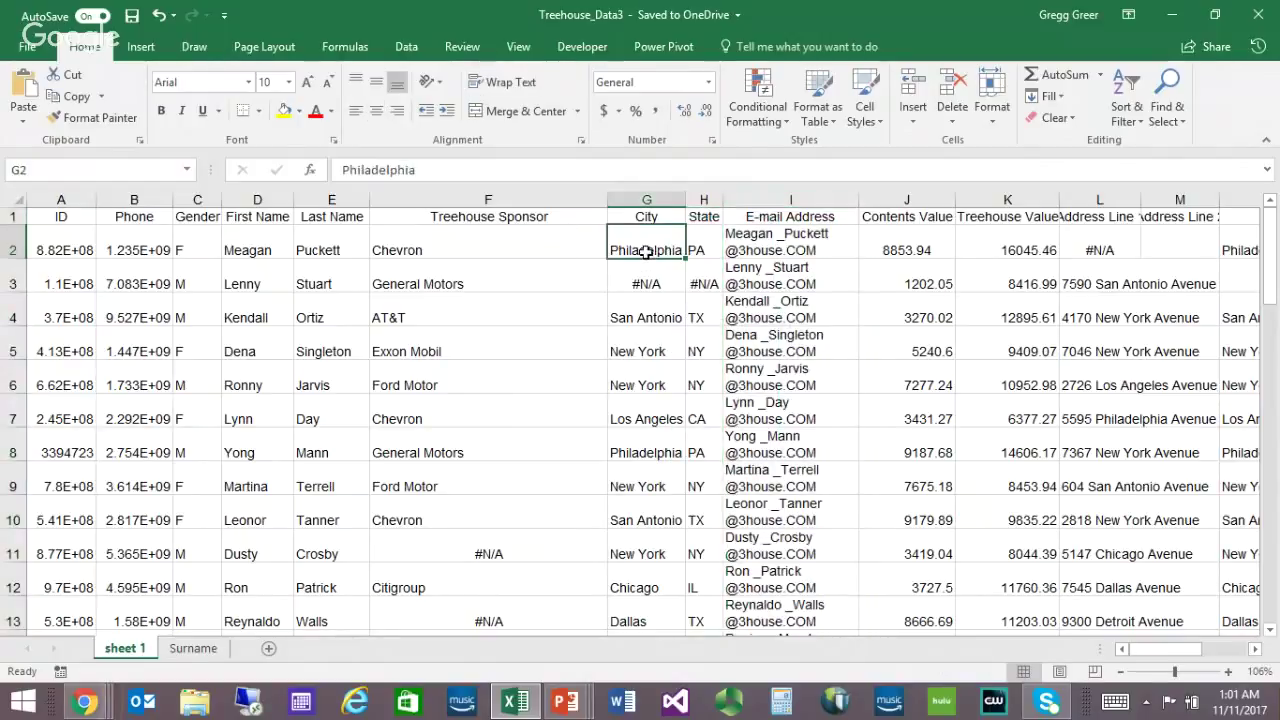
{"action": "left_click", "coordinate": [13, 242]}
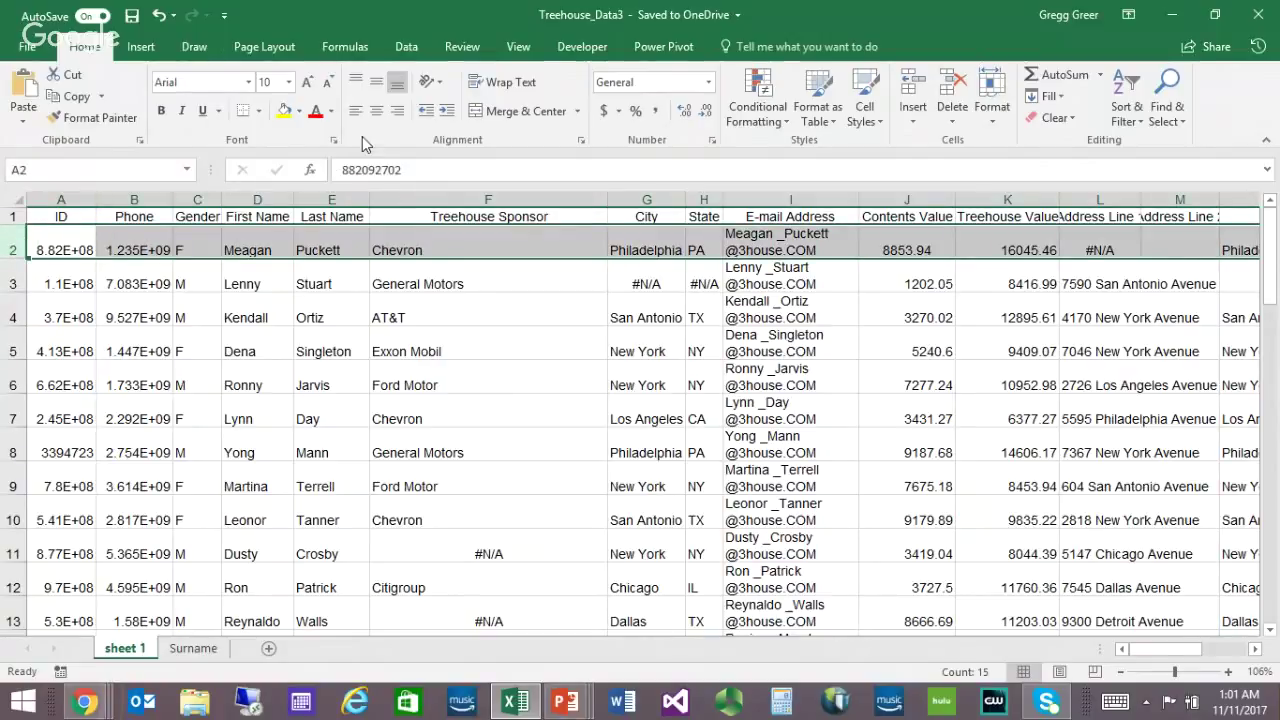
{"action": "left_click", "coordinate": [357, 83]}
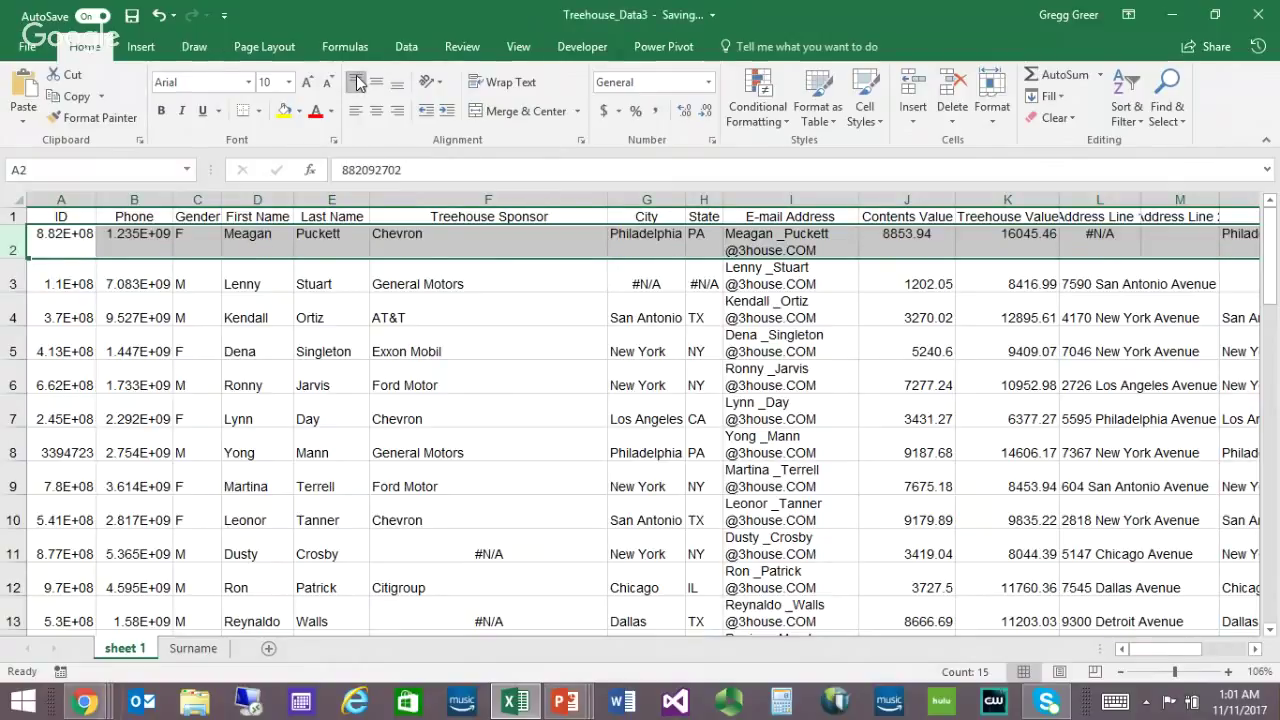
{"action": "left_click", "coordinate": [376, 83]}
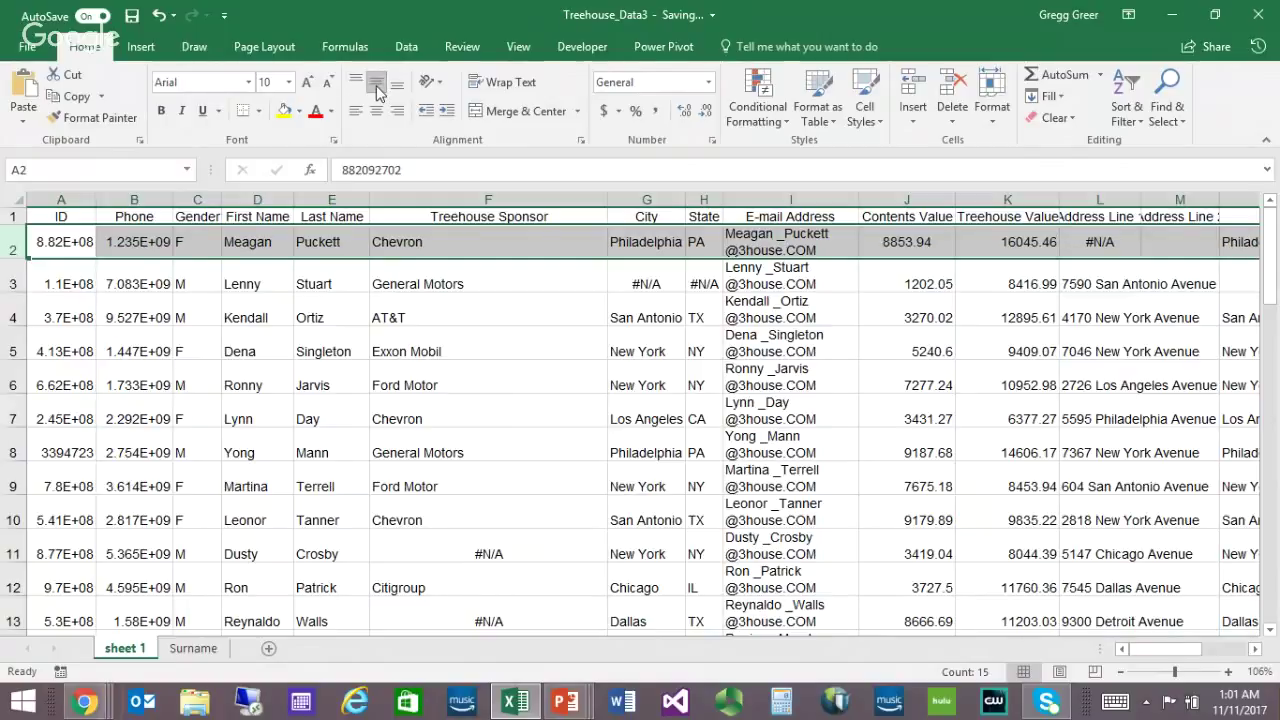
{"action": "left_click", "coordinate": [397, 83]}
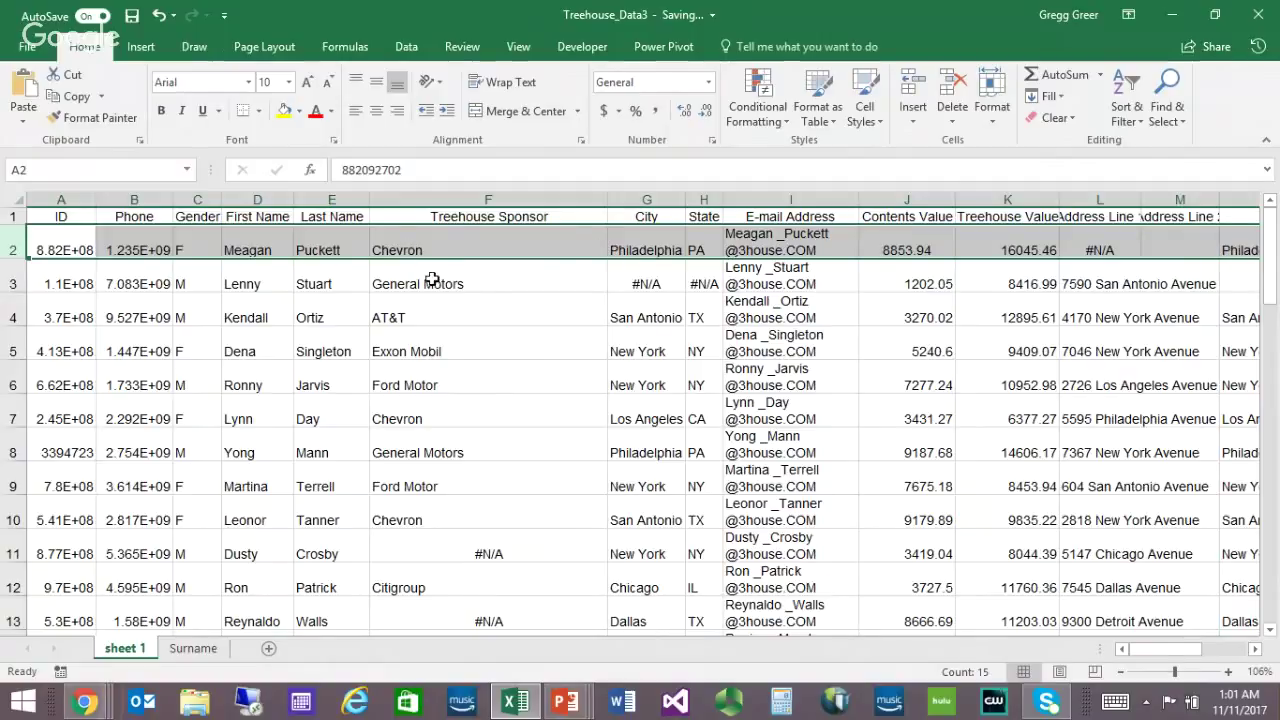
{"action": "left_click", "coordinate": [514, 247]}
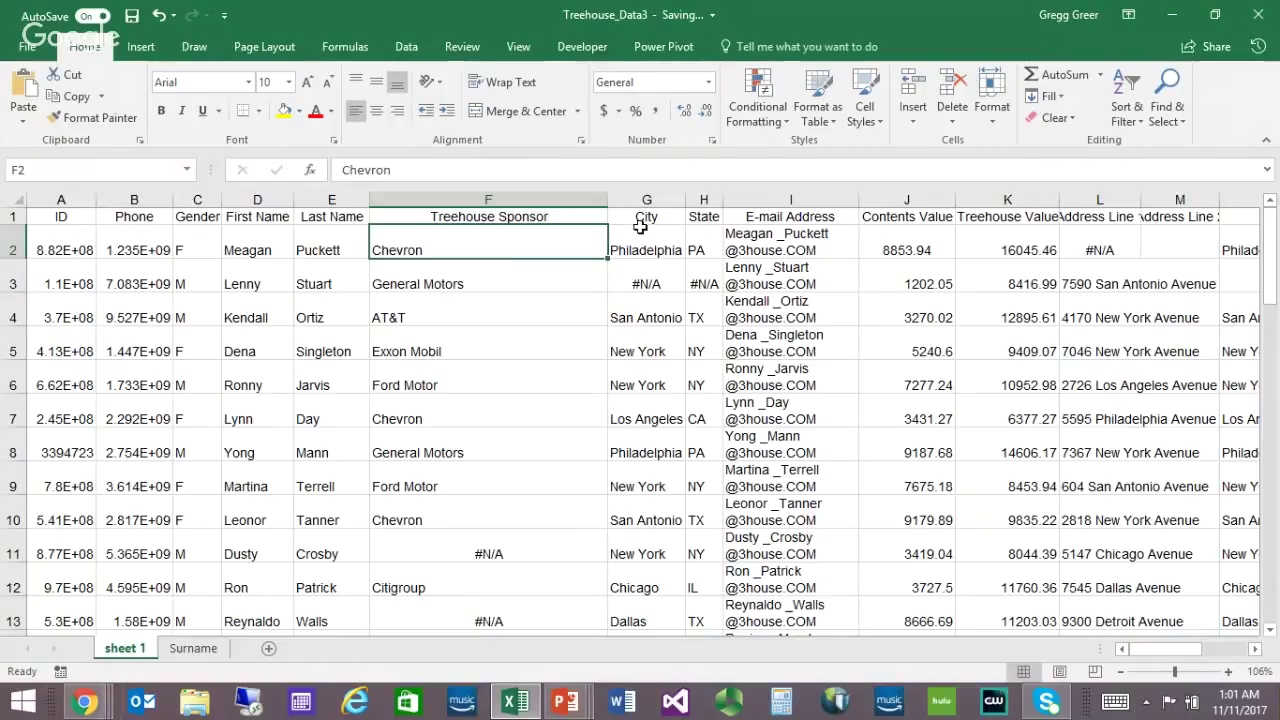
Clear the City and State headings, merge and center G1:H1, and enter "City, State" in the merged cell
{"action": "left_click_drag", "start_coordinate": [637, 214], "coordinate": [697, 214]}
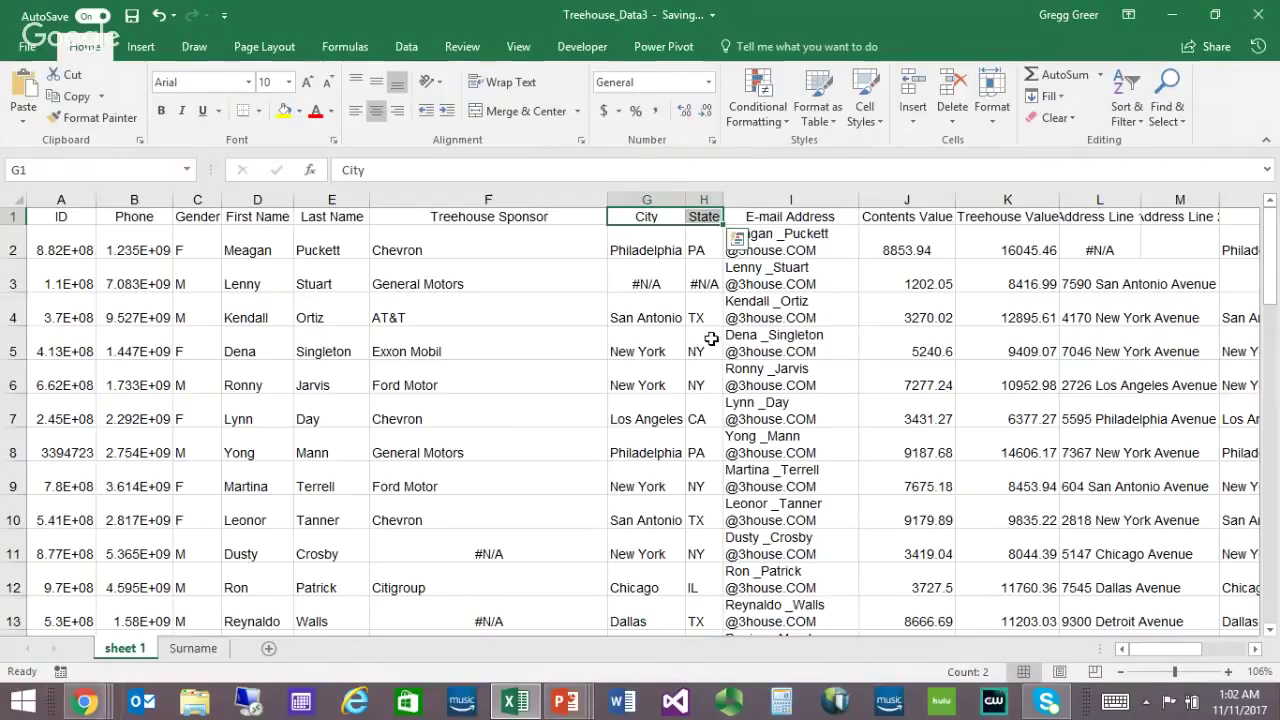
{"action": "key", "text": "Delete"}
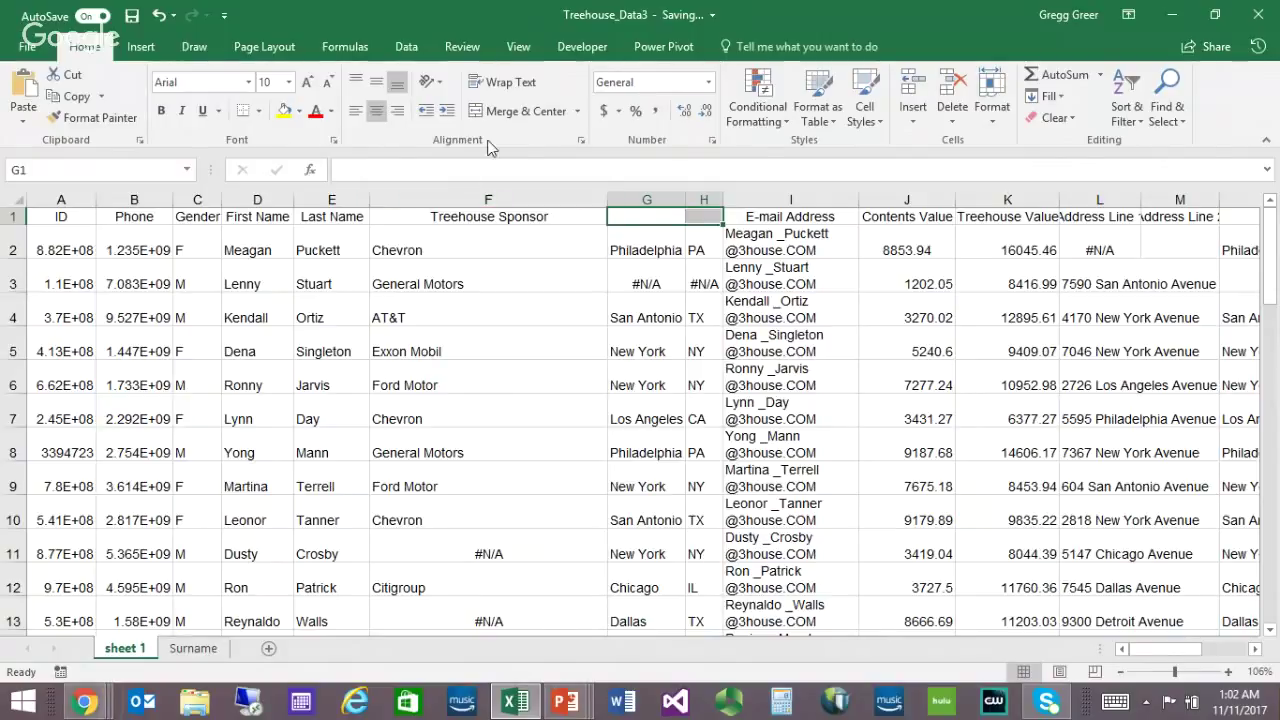
{"action": "left_click", "coordinate": [520, 111]}
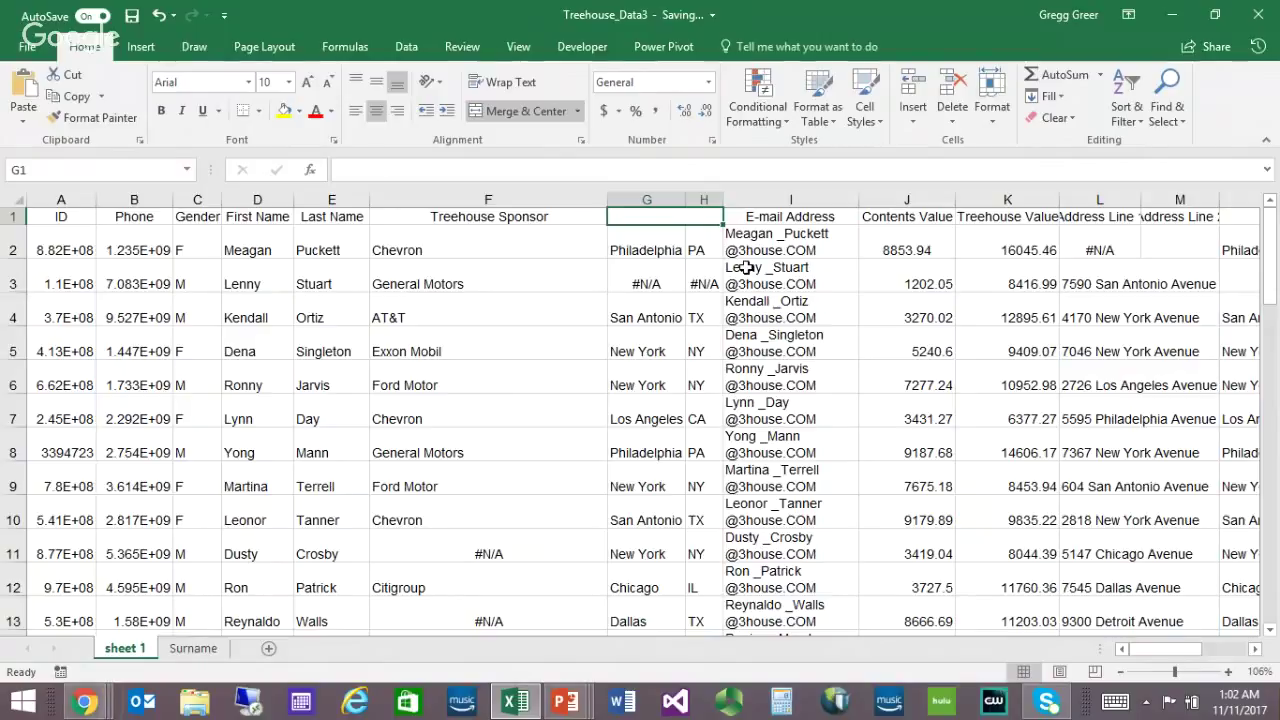
{"action": "type", "text": "Cit"}
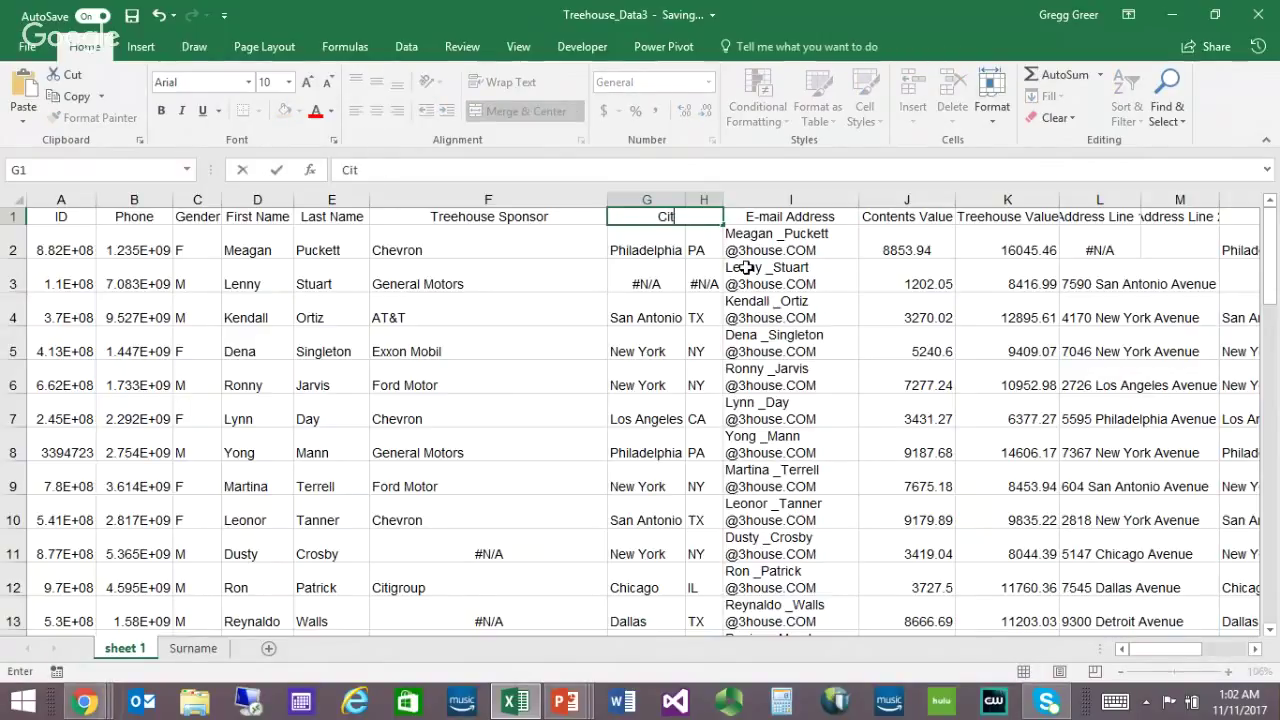
{"action": "type", "text": "y, State"}
{"action": "key", "text": "Return"}
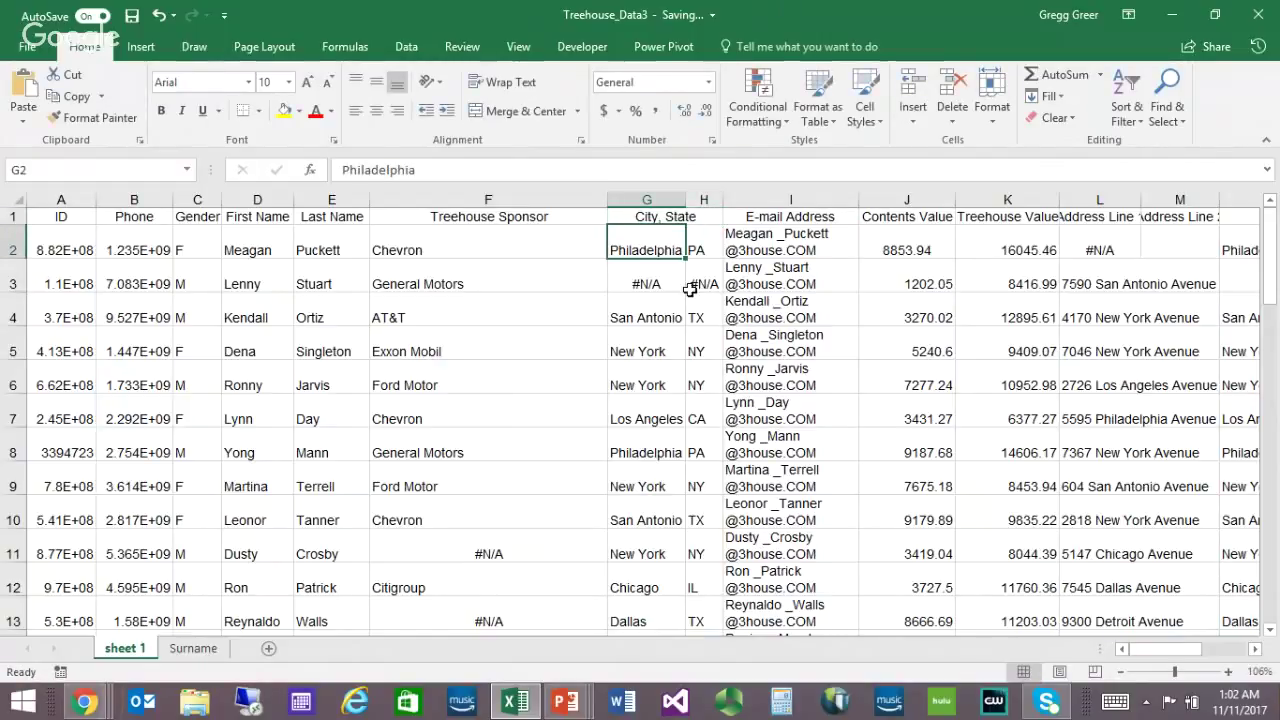
Insert a blank row above the column headings in row 1
{"action": "scroll", "coordinate": [693, 297], "scroll_direction": "up", "scroll_amount": 2}
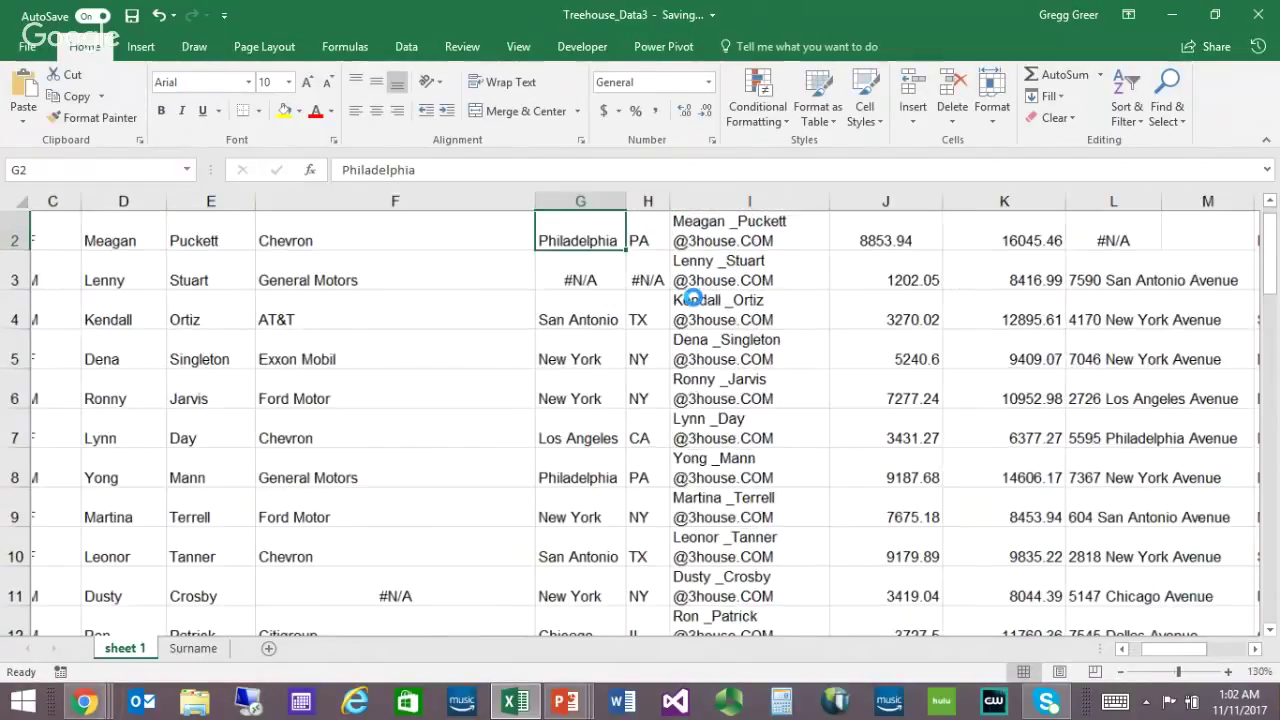
{"action": "scroll", "coordinate": [691, 291], "scroll_direction": "up", "scroll_amount": 2}
{"action": "left_click", "coordinate": [730, 228]}
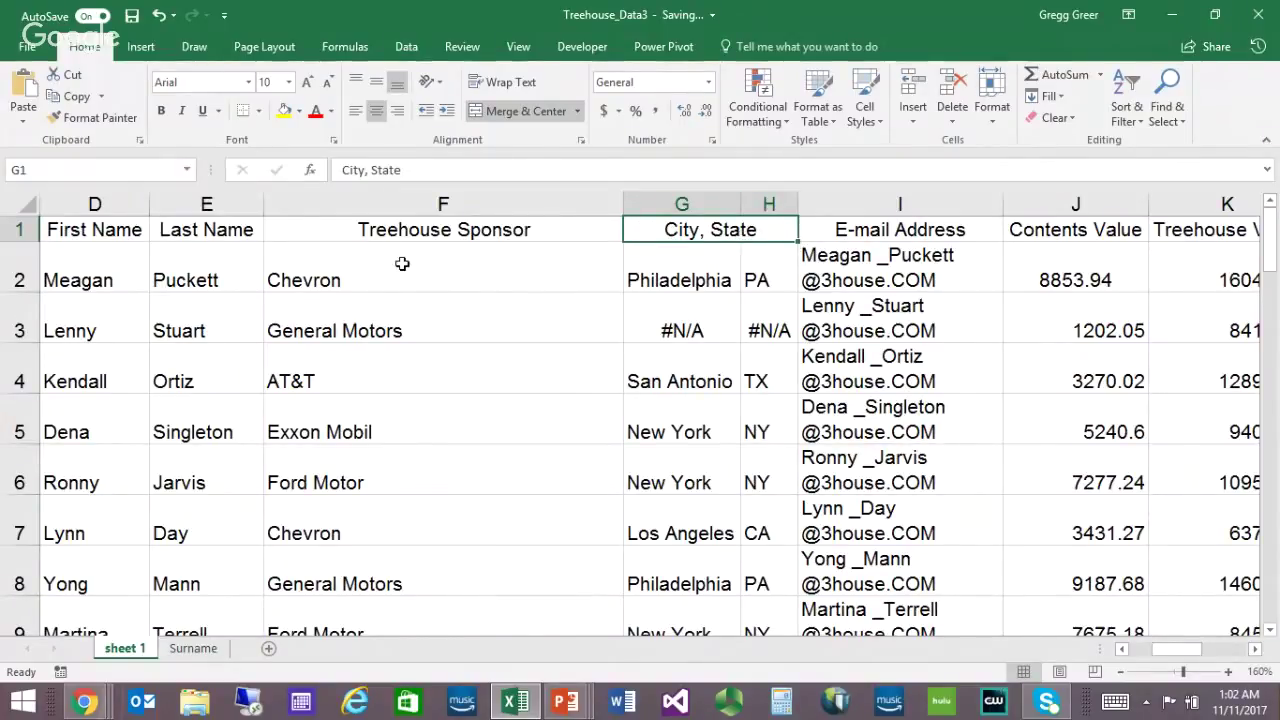
{"action": "right_click", "coordinate": [14, 230]}
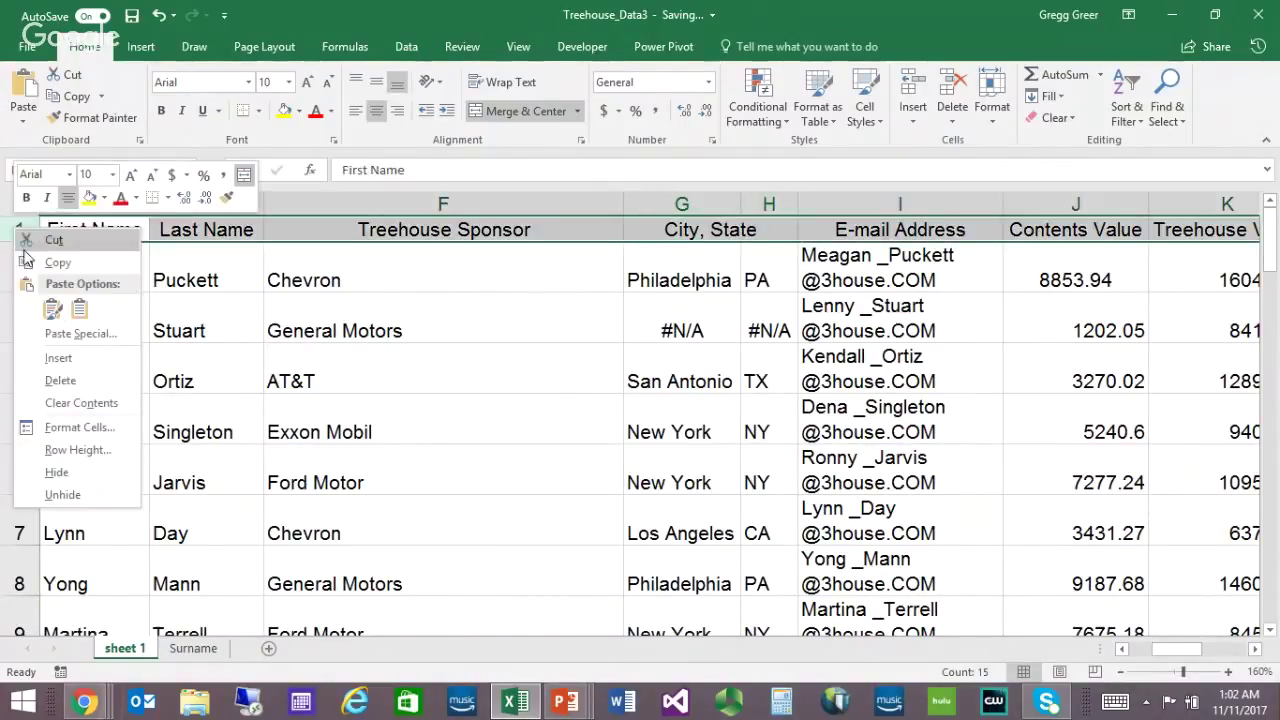
{"action": "left_click", "coordinate": [58, 357]}
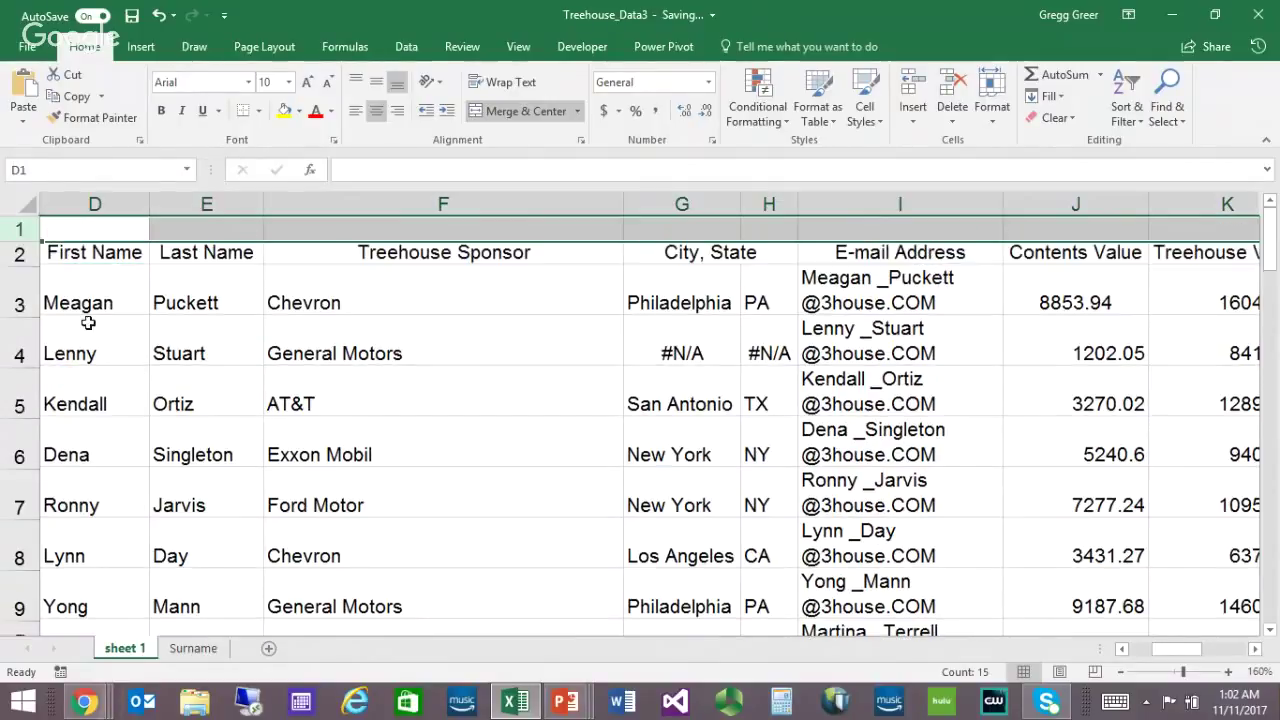
Enter the title "Treehouse Monthly Subscriber List" in cell D1 of the blank row
{"action": "left_click", "coordinate": [85, 231]}
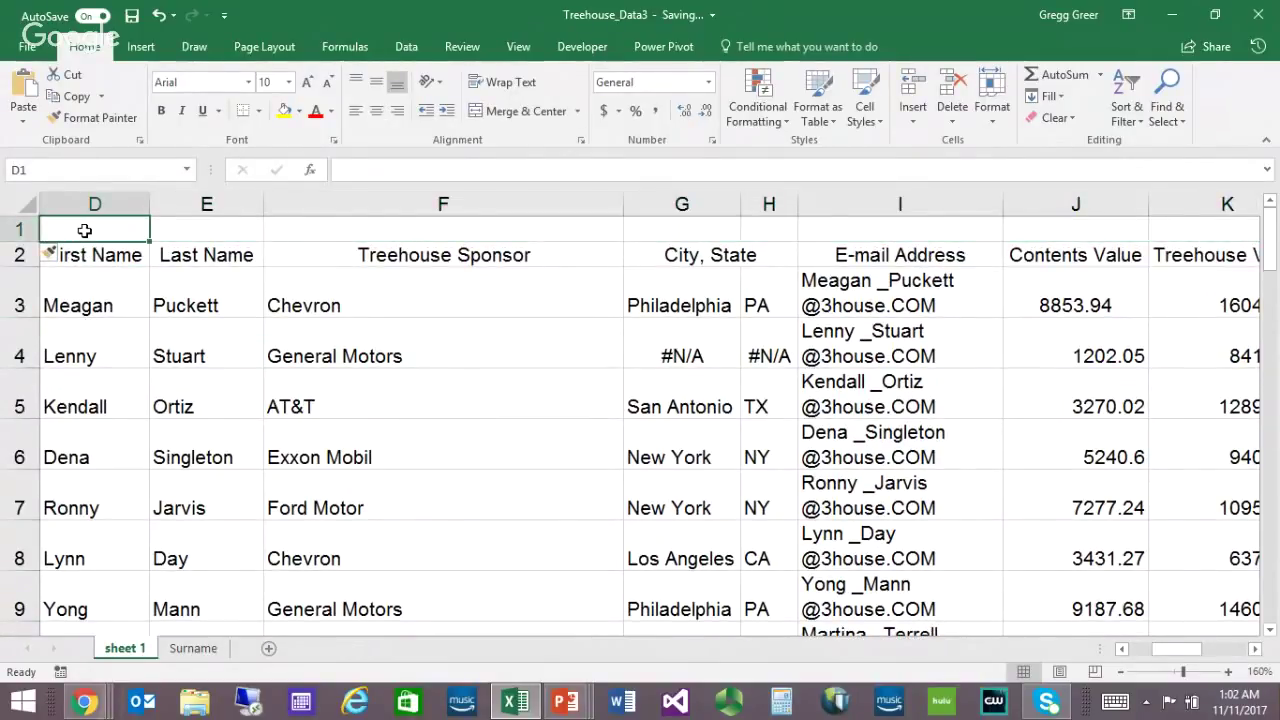
{"action": "left_click_drag", "start_coordinate": [85, 230], "coordinate": [1214, 245]}
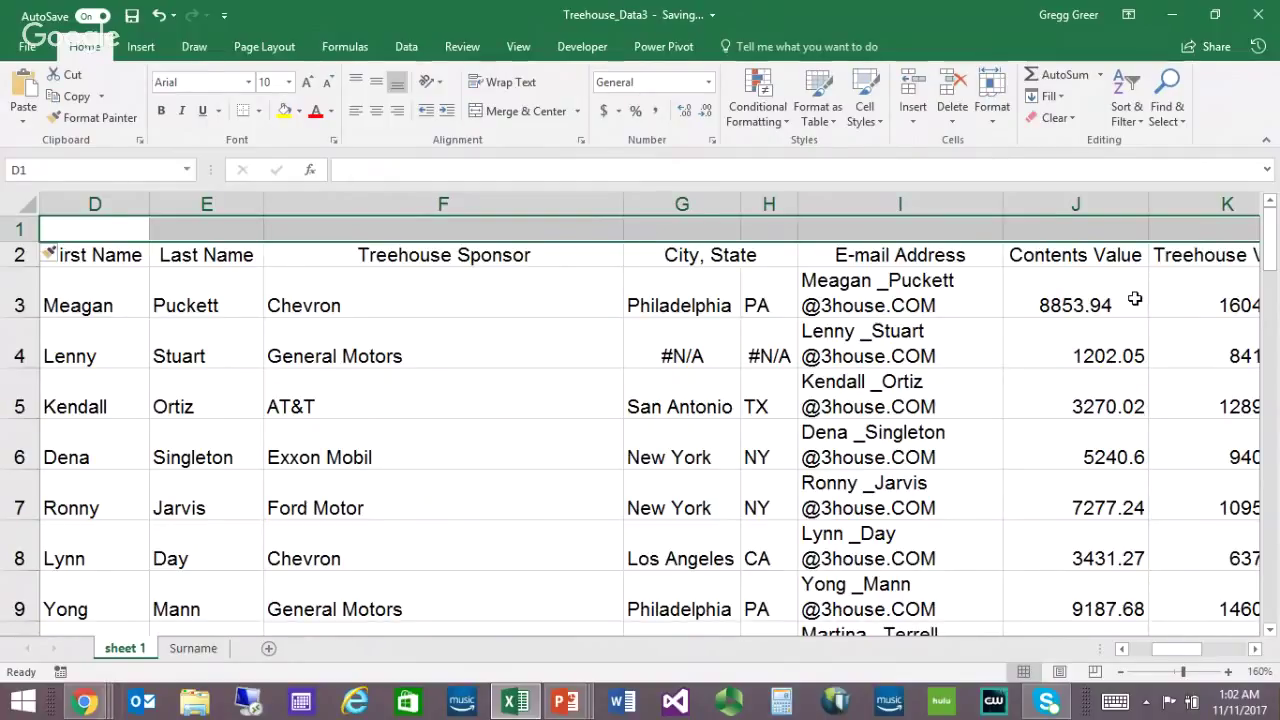
{"action": "type", "text": "Tree"}
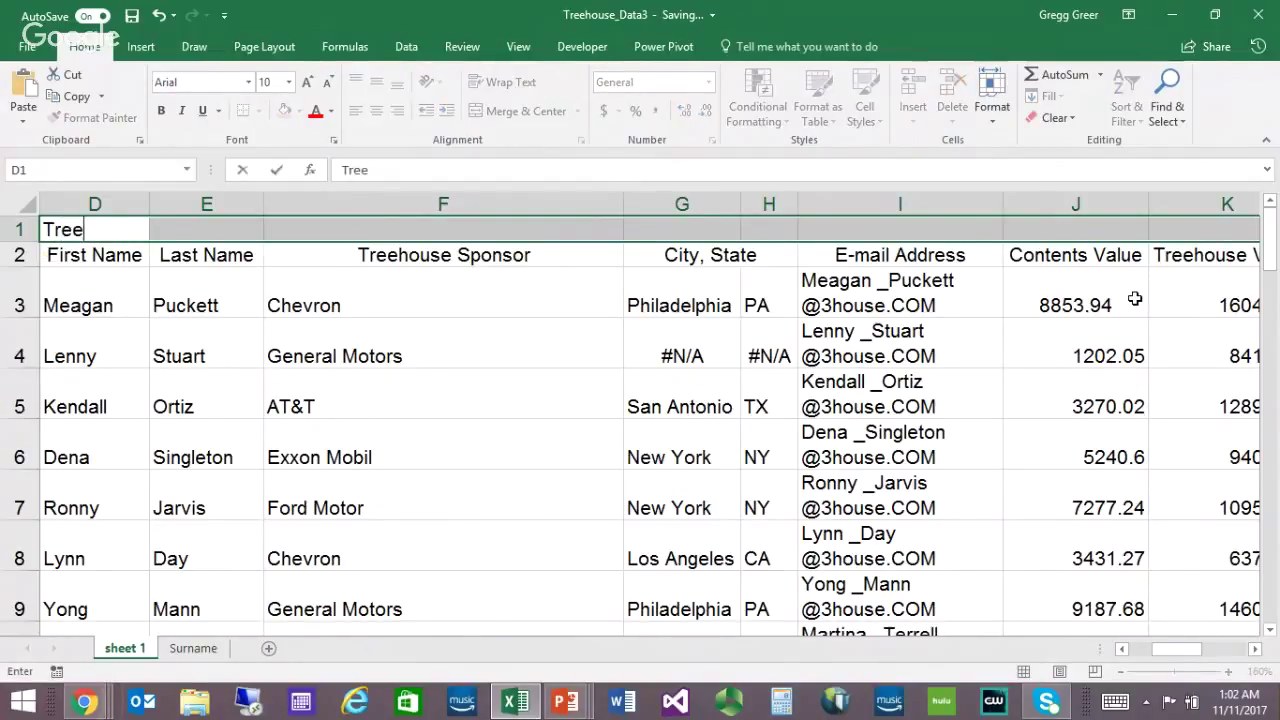
{"action": "type", "text": "house month"}
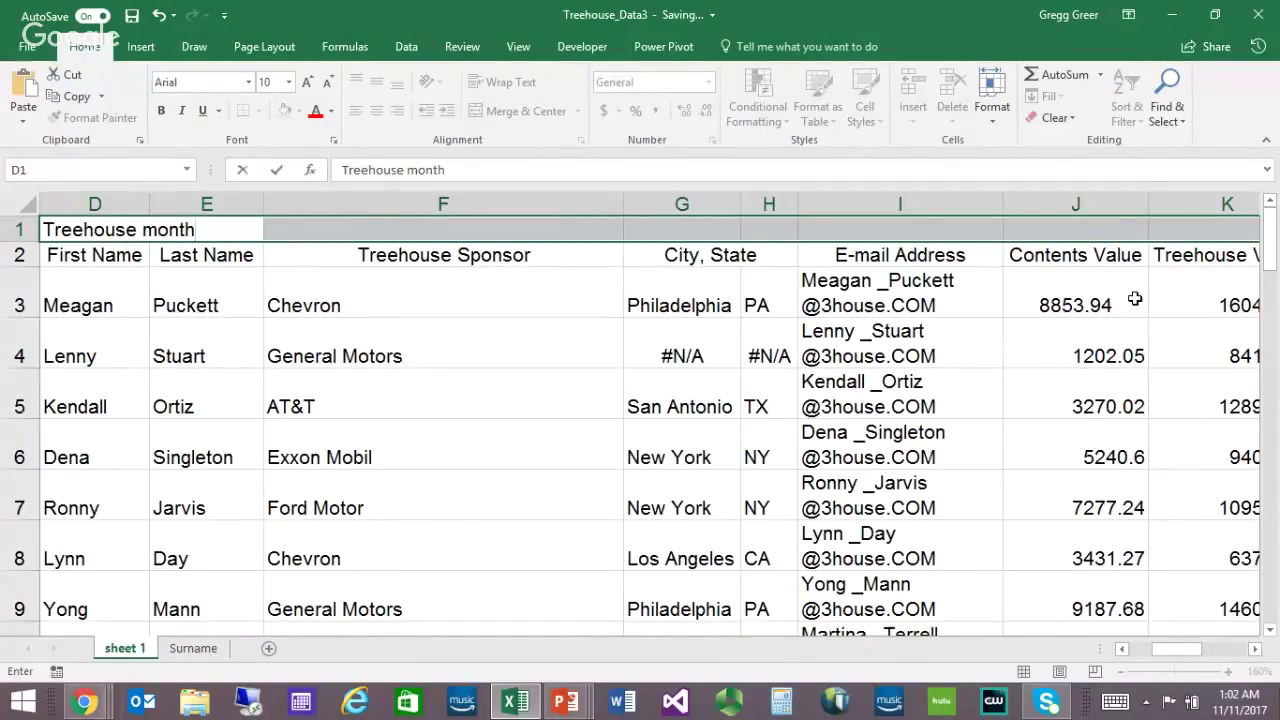
{"action": "key", "text": "BackSpace"}
{"action": "key", "text": "BackSpace"}
{"action": "key", "text": "BackSpace"}
{"action": "key", "text": "BackSpace"}
{"action": "type", "text": "M"}
{"action": "key", "text": "BackSpace"}
{"action": "key", "text": "BackSpace"}
{"action": "type", "text": "Mo"}
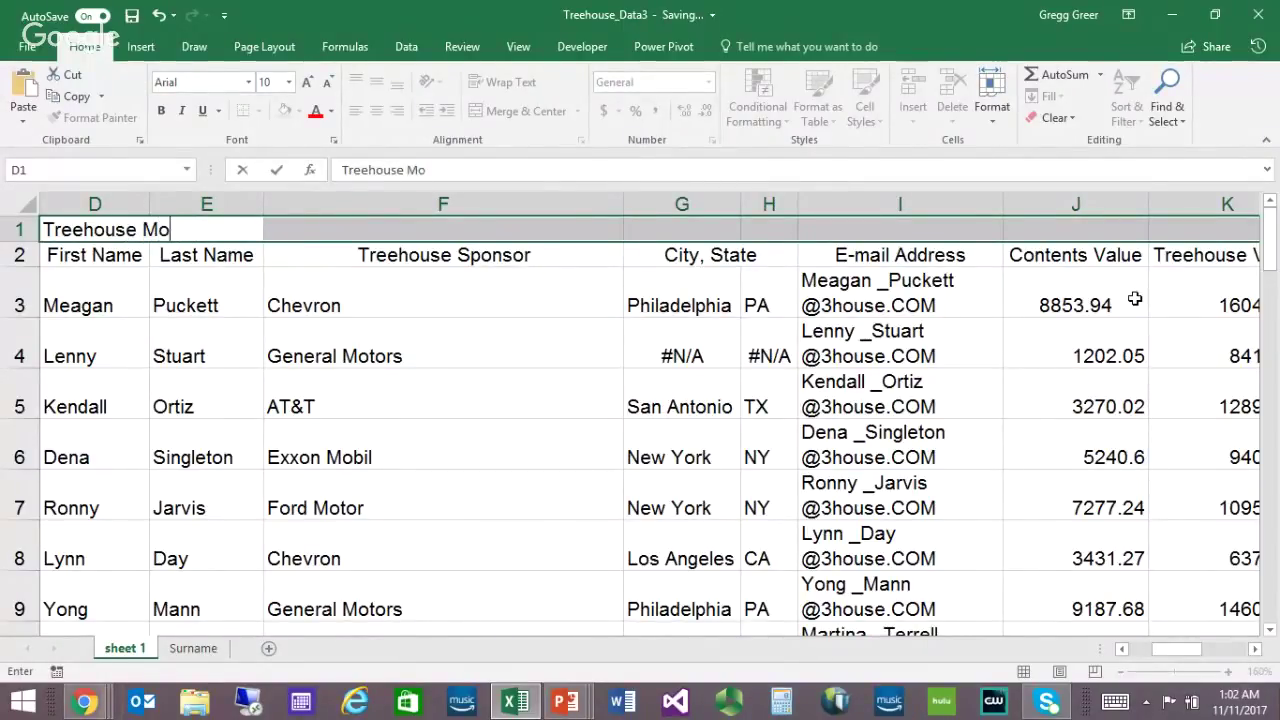
{"action": "type", "text": "nthly Sub"}
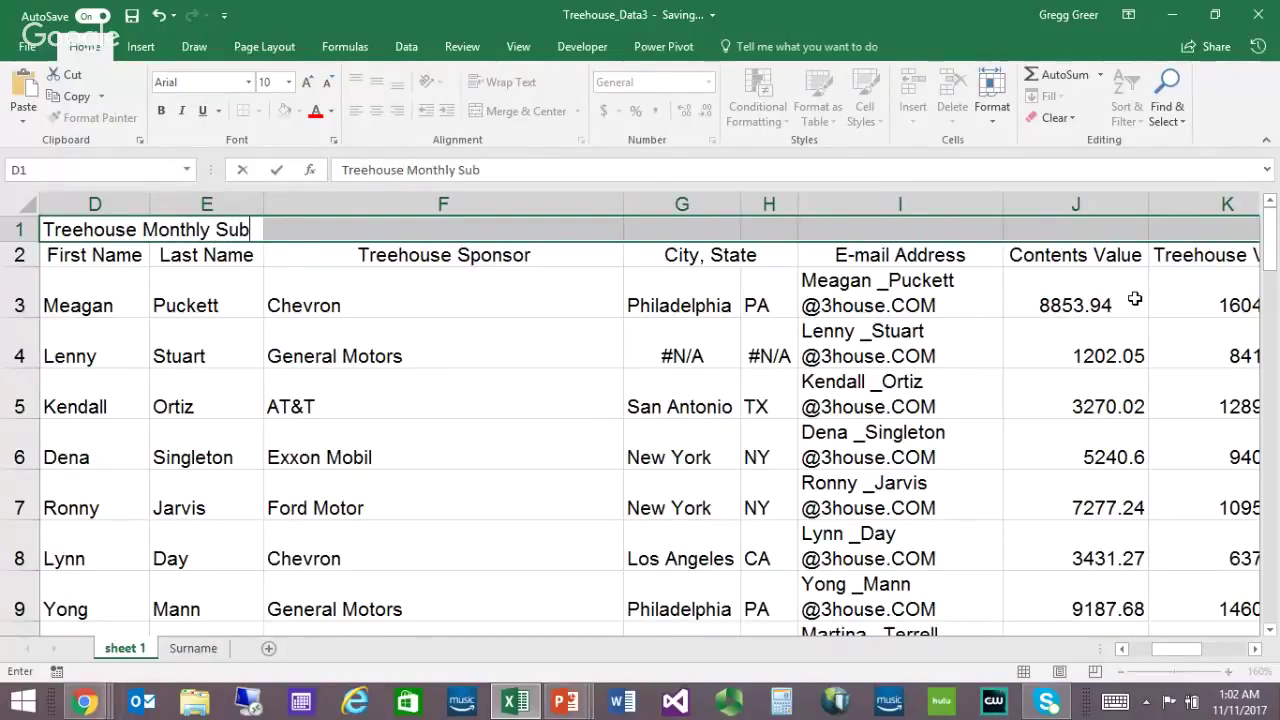
{"action": "type", "text": "scriber "}
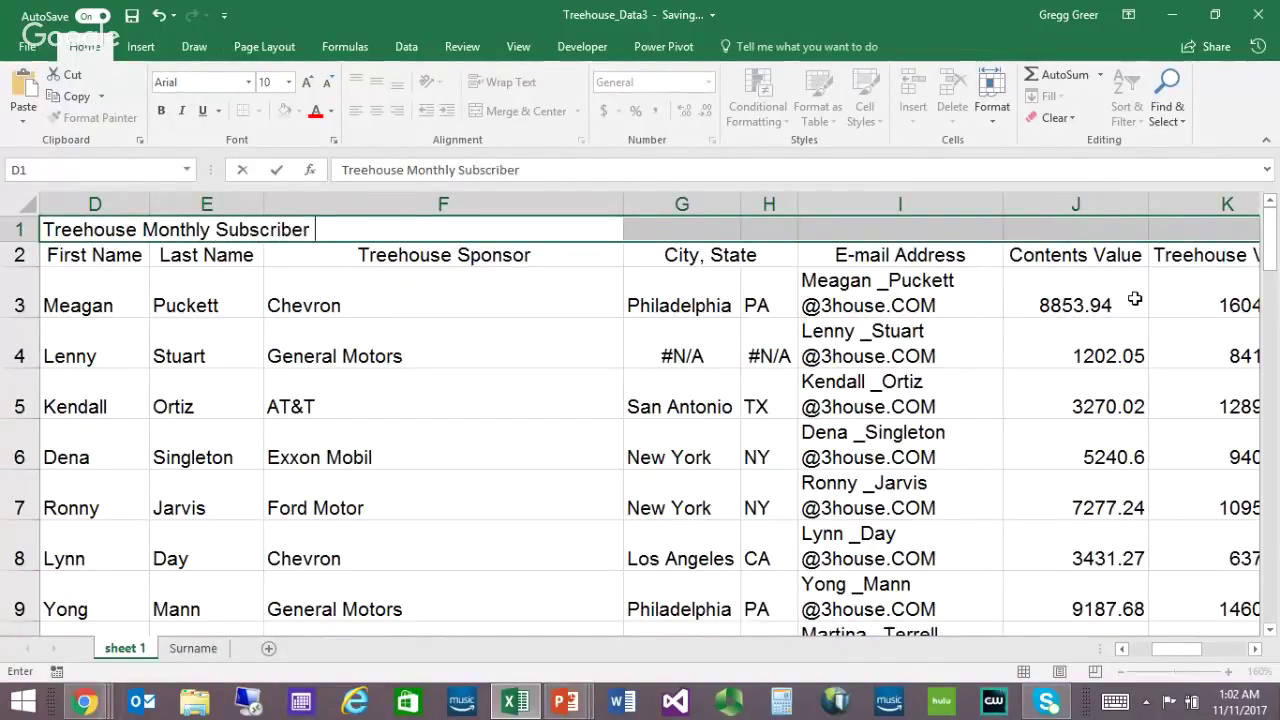
{"action": "type", "text": "List"}
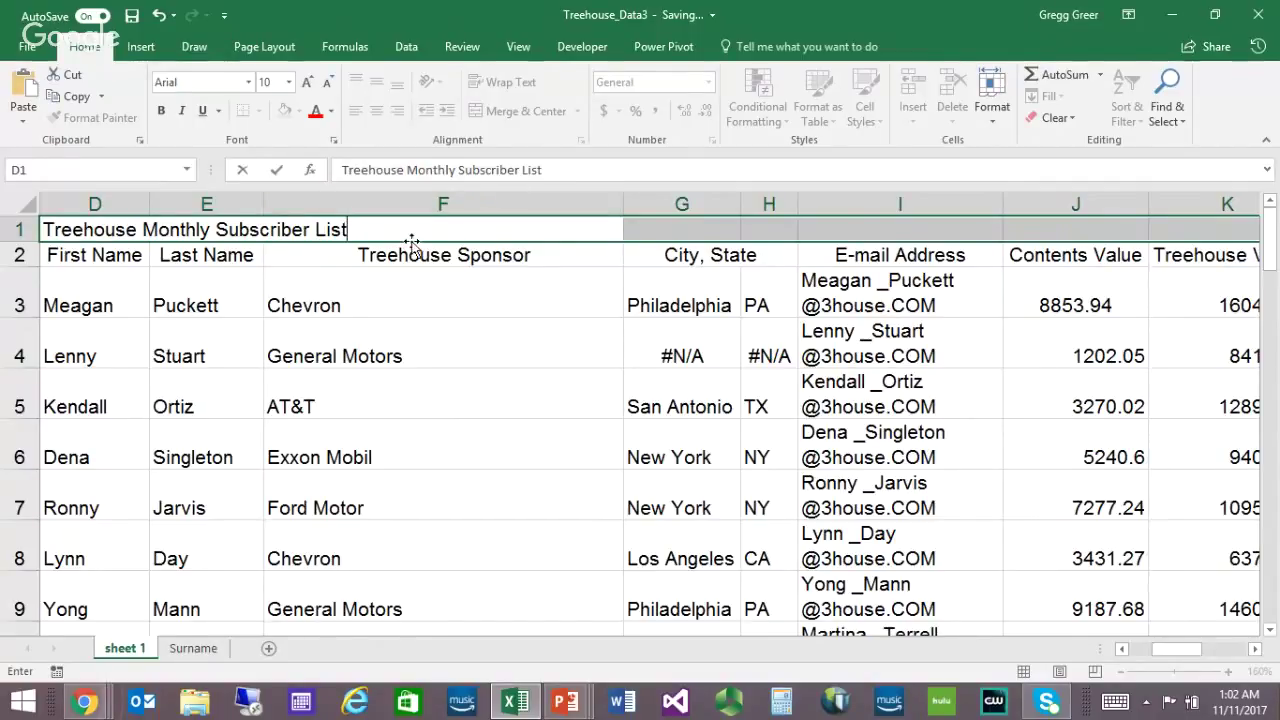
{"action": "key", "text": "Return"}
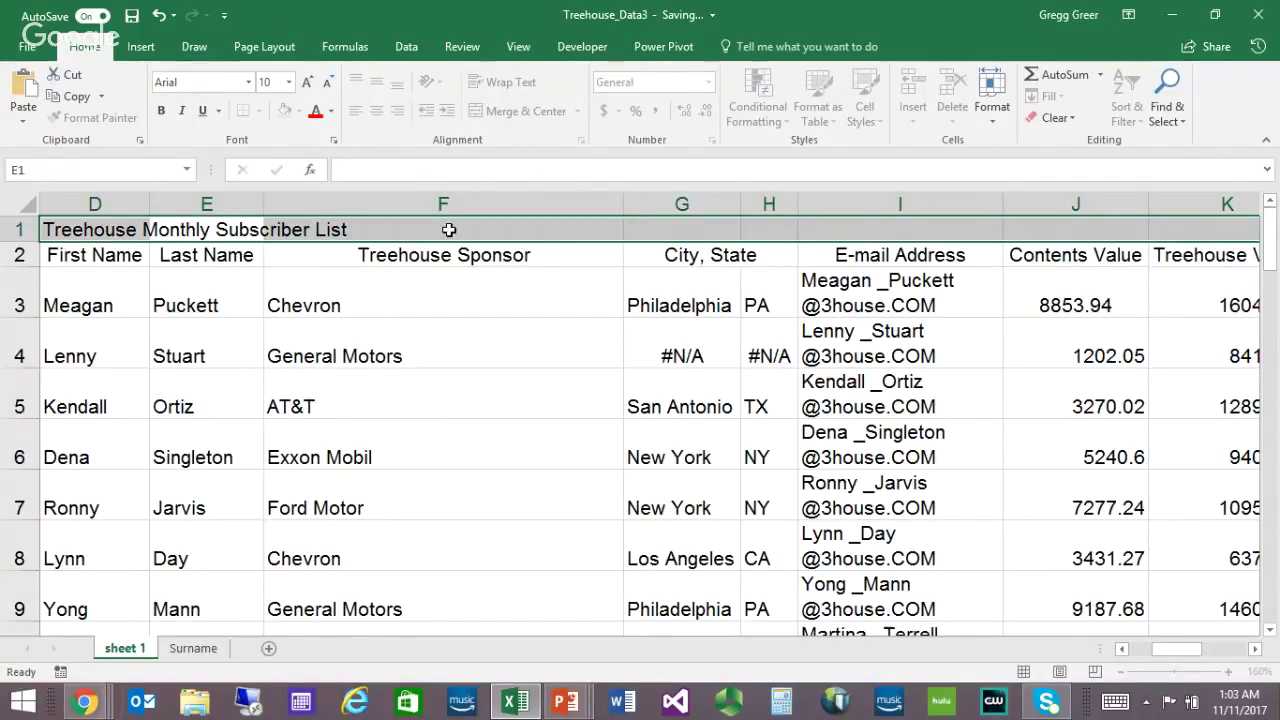
Merge and center the title across D1:K1
{"action": "left_click", "coordinate": [118, 232]}
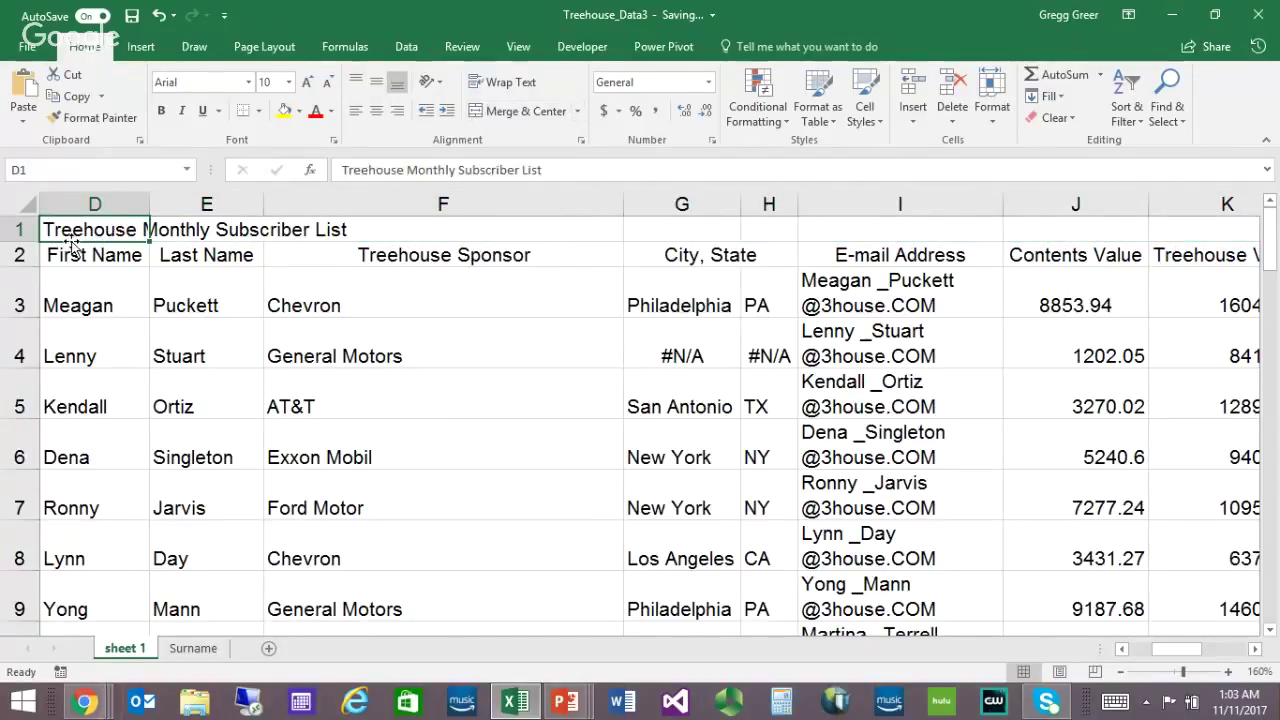
{"action": "left_click_drag", "start_coordinate": [94, 228], "coordinate": [1172, 220]}
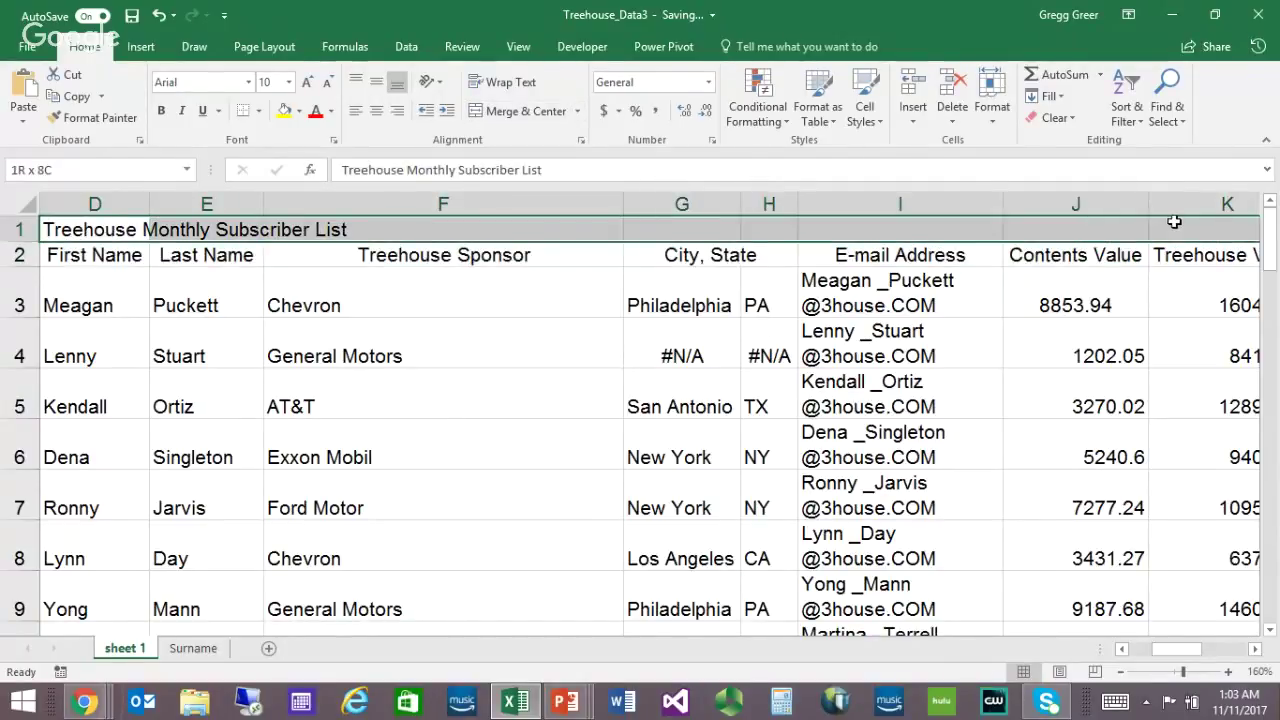
{"action": "left_click", "coordinate": [518, 112]}
Unmerge the title cells in row 1, and merge and center them again across D1:K1
{"action": "left_click", "coordinate": [575, 111]}
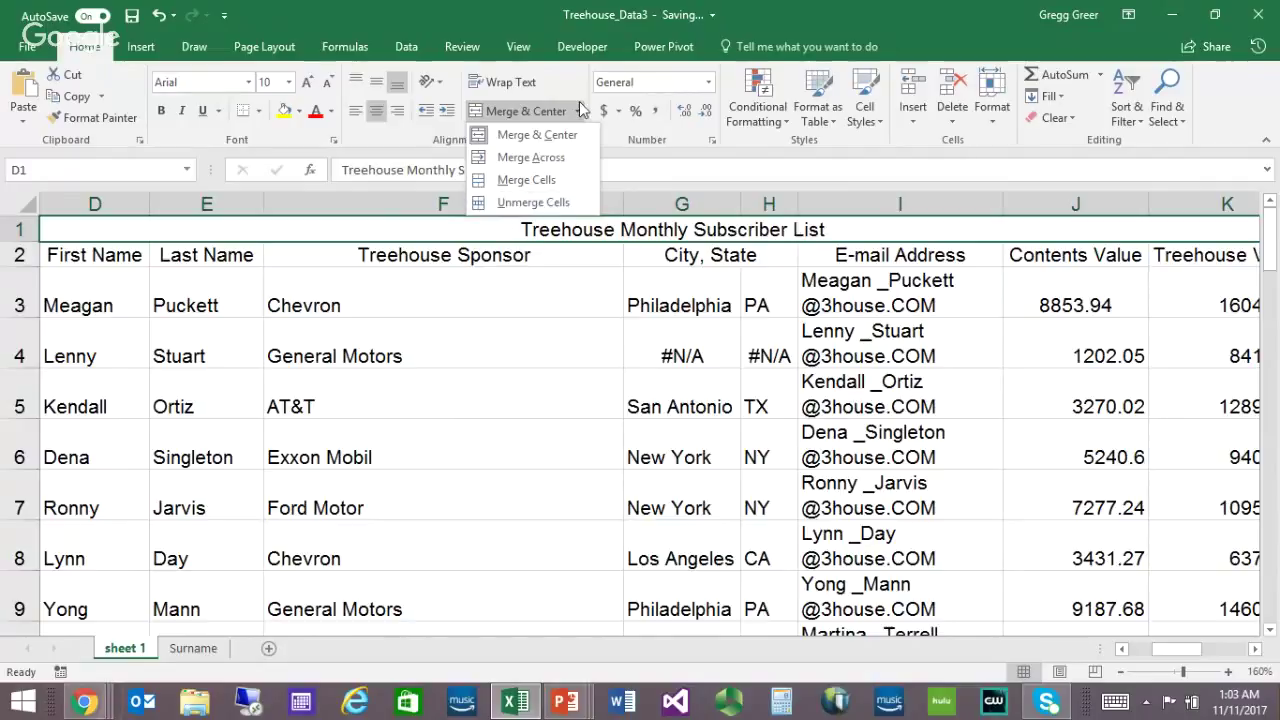
{"action": "left_click", "coordinate": [531, 204]}
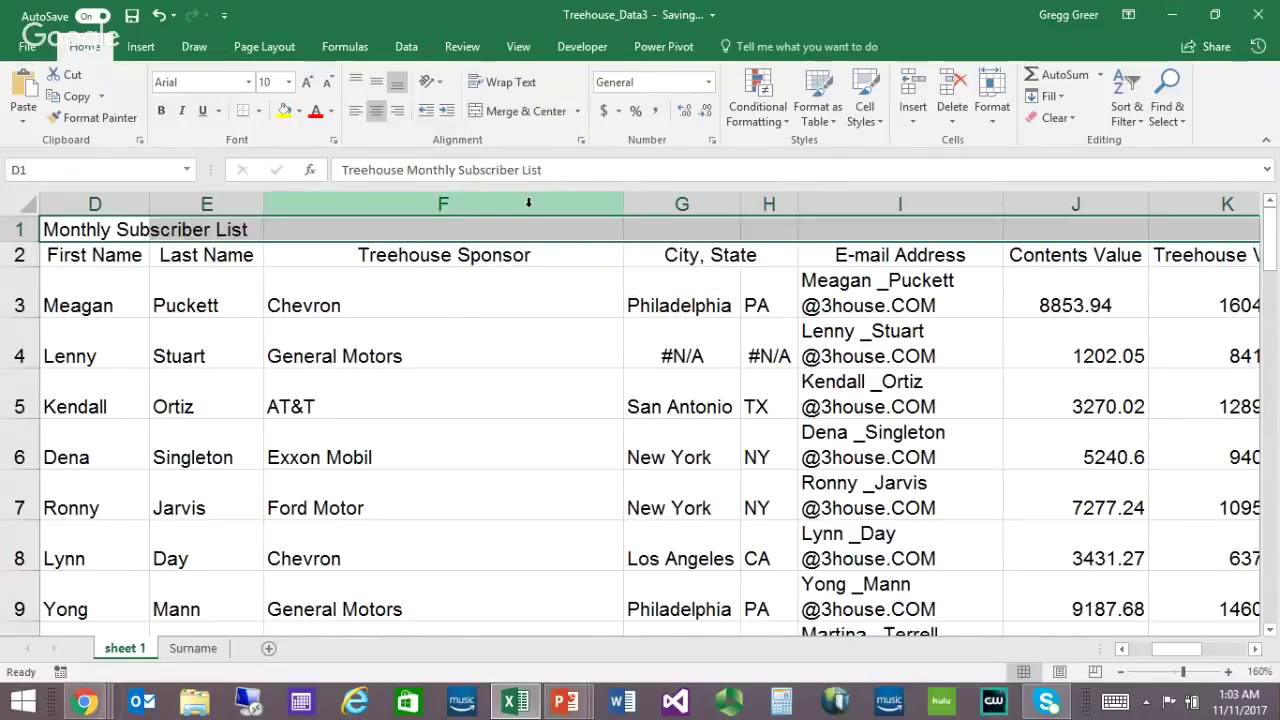
{"action": "left_click", "coordinate": [524, 111]}
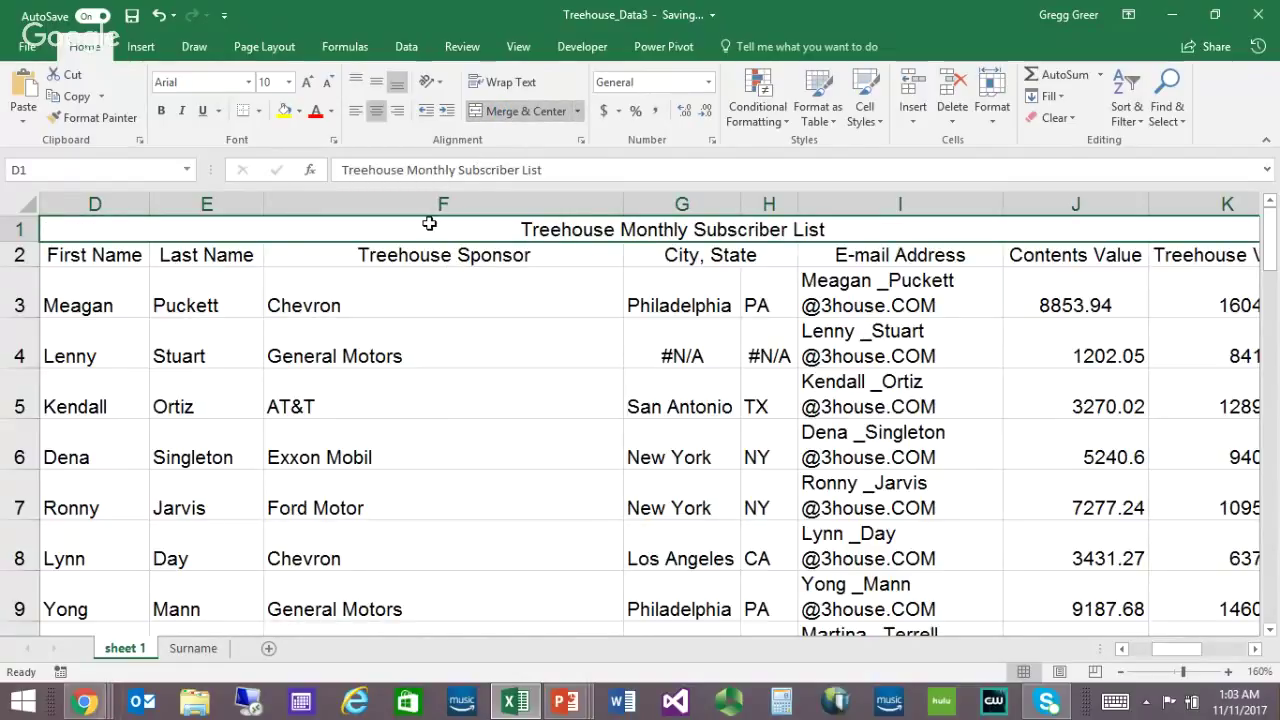
Display the access-key hints for the available commands
{"action": "key", "text": "alt"}
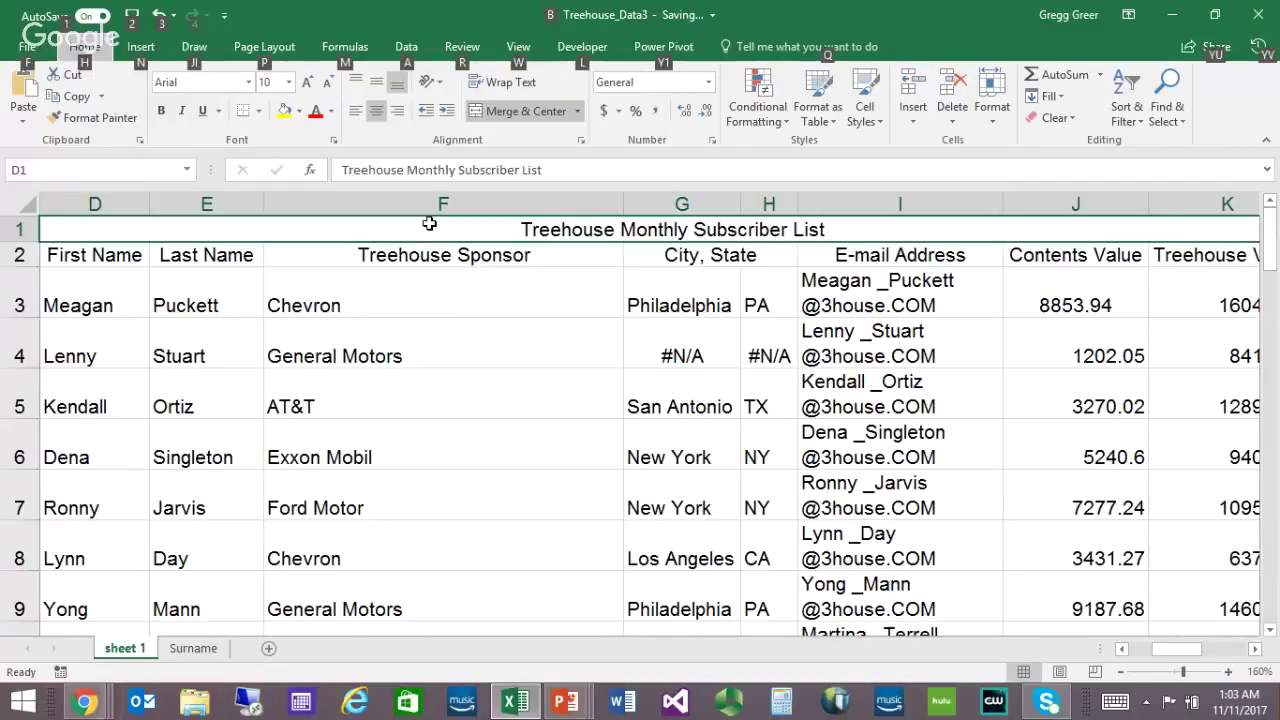